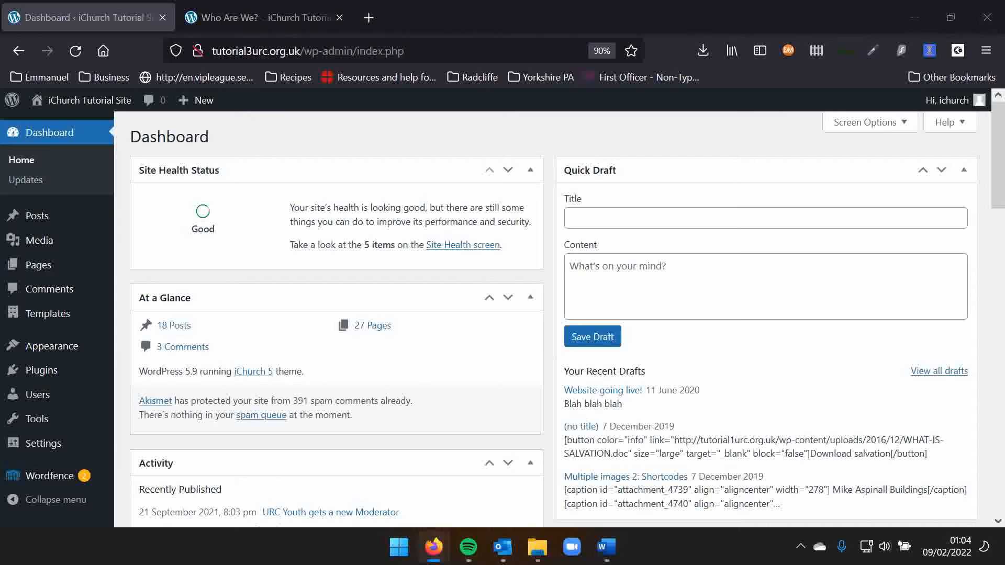
Step: Examine the existing footer of the tutorial site's Who Are We? page
left_click(259, 18)
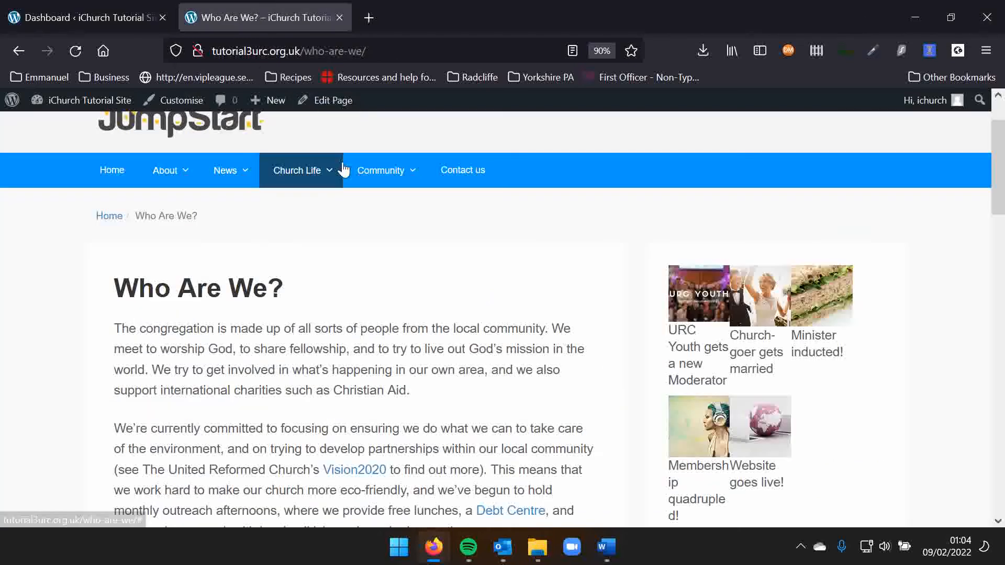
scroll(210, 261, "down", 7)
scroll(109, 298, "down", 10)
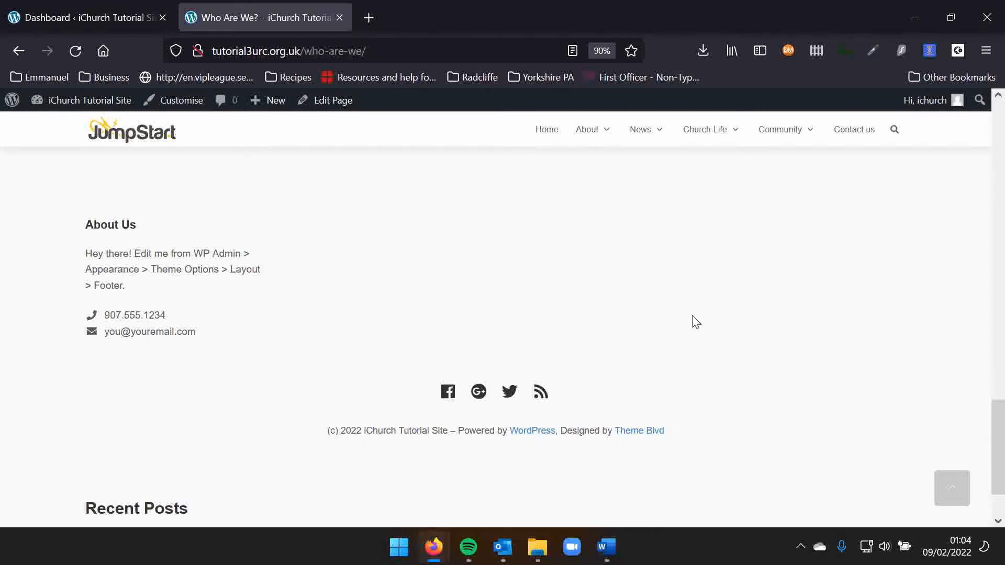
Step: Open urcyorkshire.org.uk in a new browser tab
left_click(369, 19)
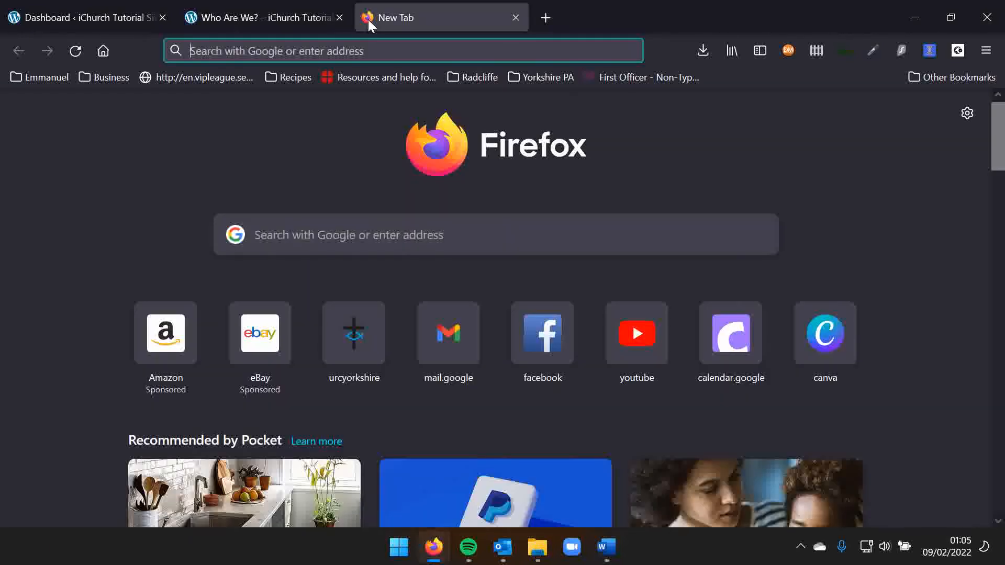
type("urcyorkshire.org.uk")
key("Return")
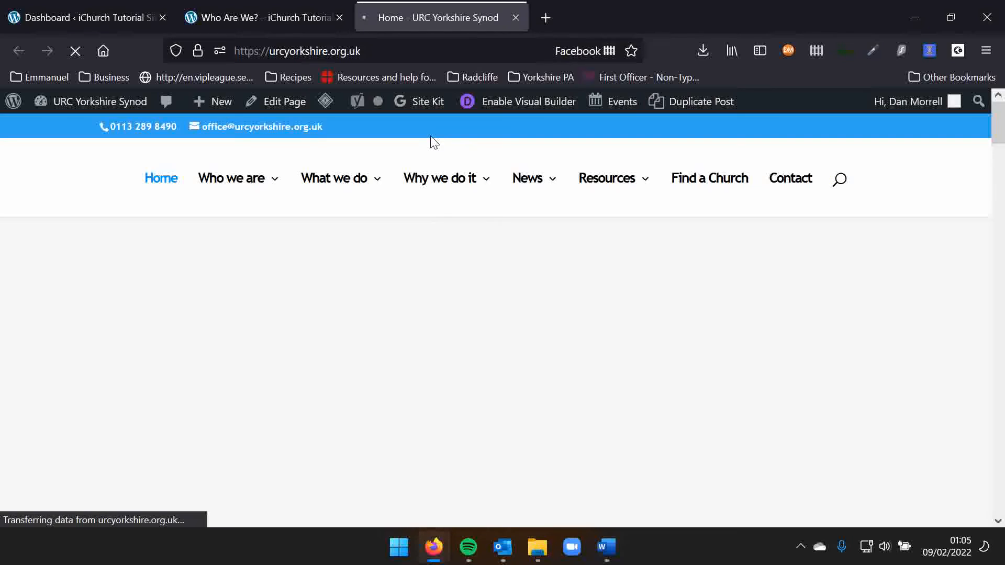
Step: Examine the Yorkshire Synod site's footer as a three-column example, covering contact details, the Facebook feed and the newsletter sign-up
scroll(414, 240, "down", 10)
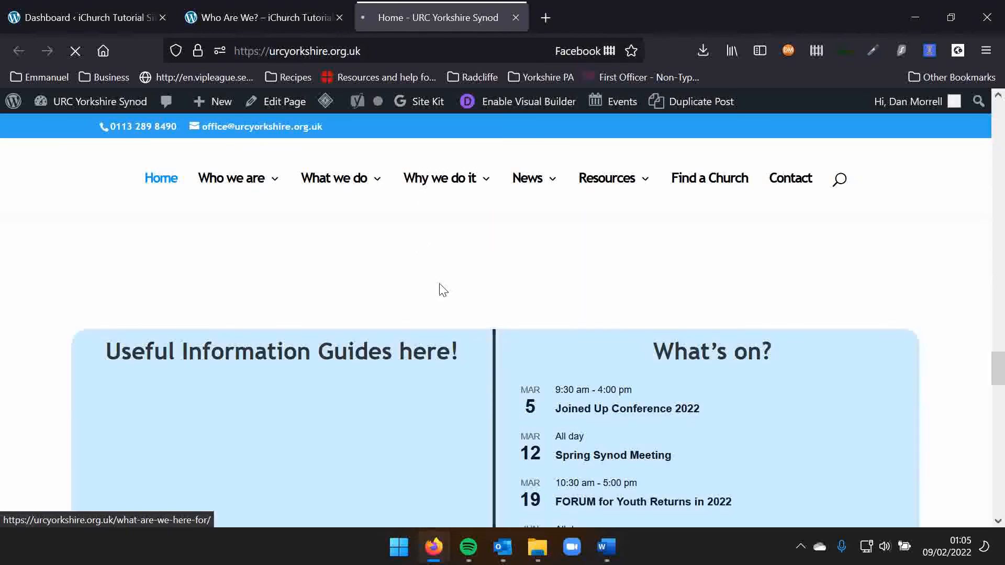
scroll(443, 291, "down", 10)
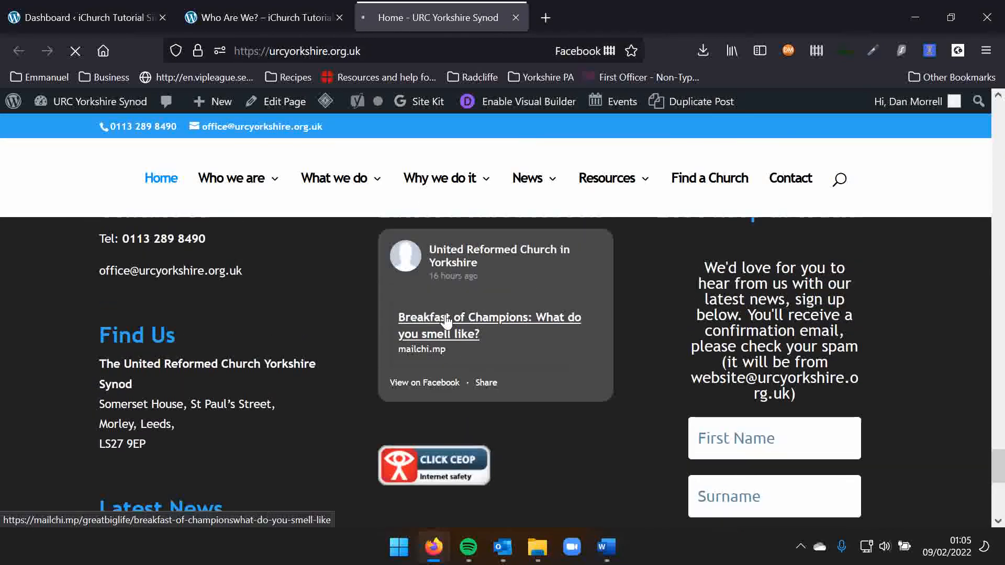
scroll(446, 322, "up", 3)
left_click_drag(199, 361, 120, 351)
left_click(121, 352)
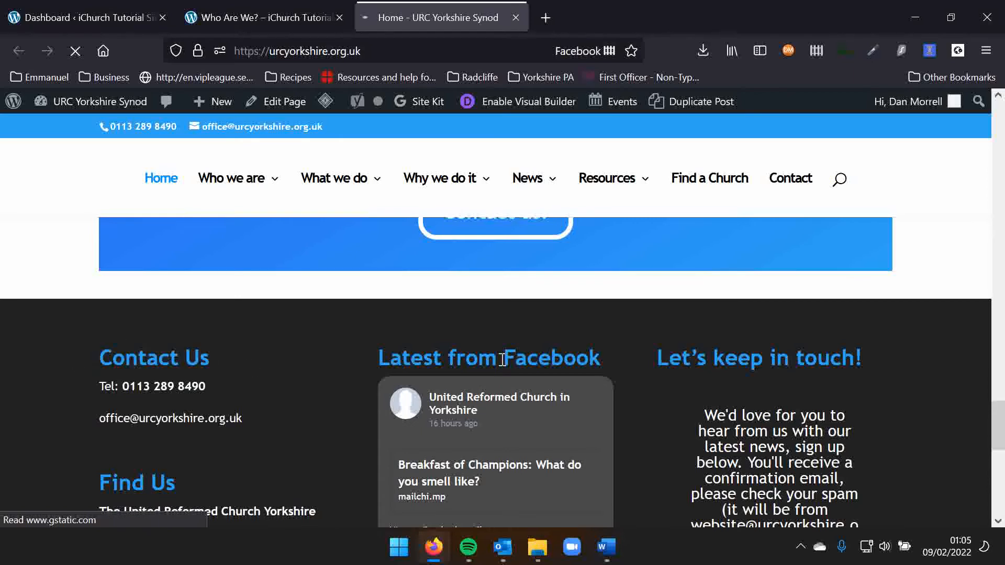
left_click_drag(387, 357, 653, 357)
left_click(661, 359)
scroll(786, 361, "down", 7)
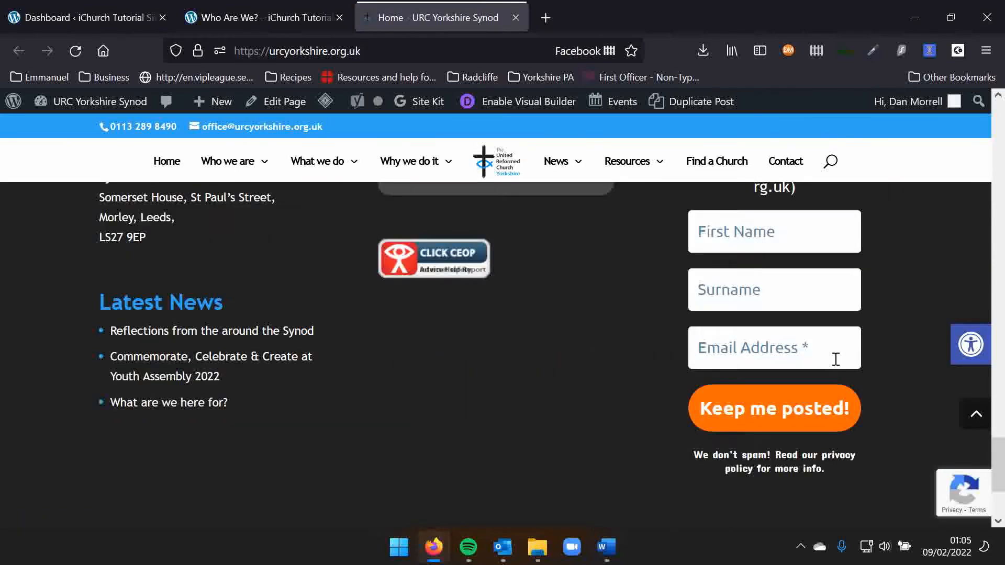
scroll(836, 360, "up", 7)
left_click_drag(831, 381, 670, 381)
left_click(722, 375)
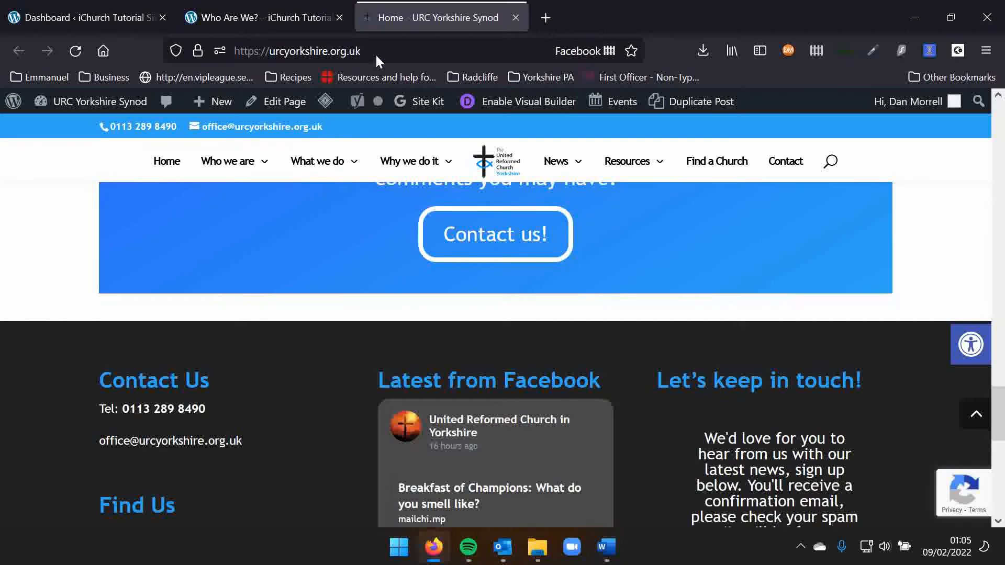
Step: Recheck the tutorial site's footer, then open Theme Options from its dashboard and collapse the Sidebar Layout section
left_click(287, 7)
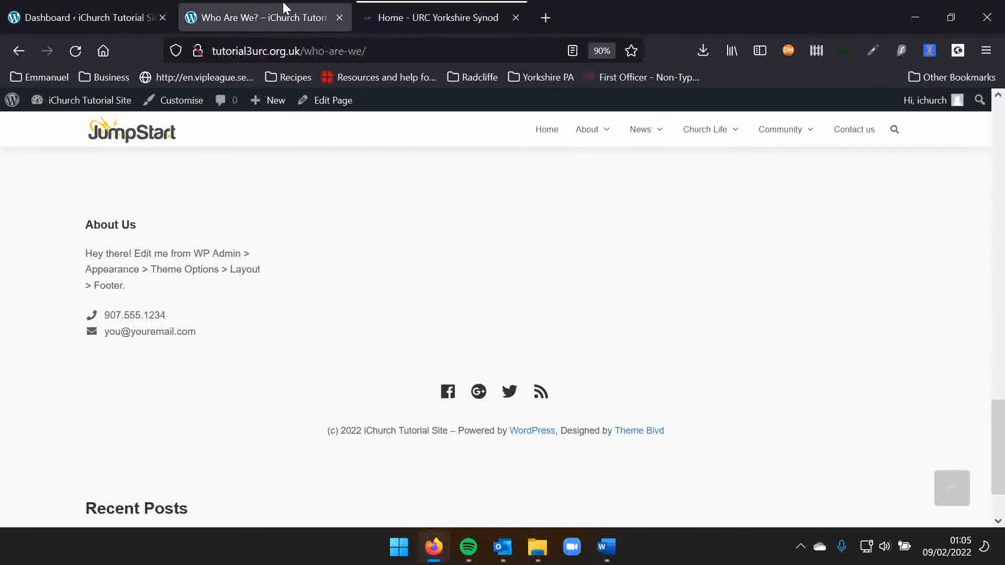
scroll(321, 217, "up", 1)
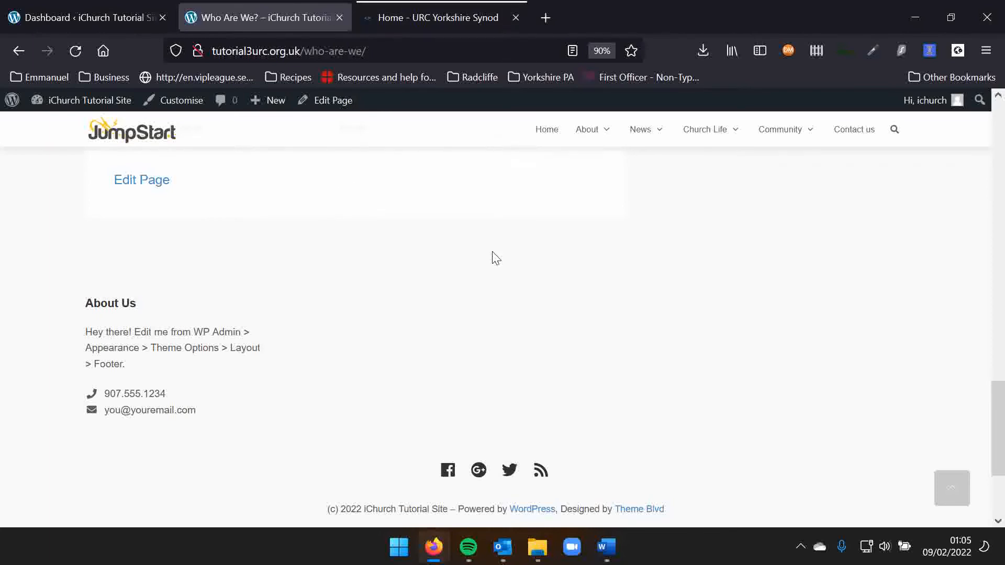
left_click(90, 6)
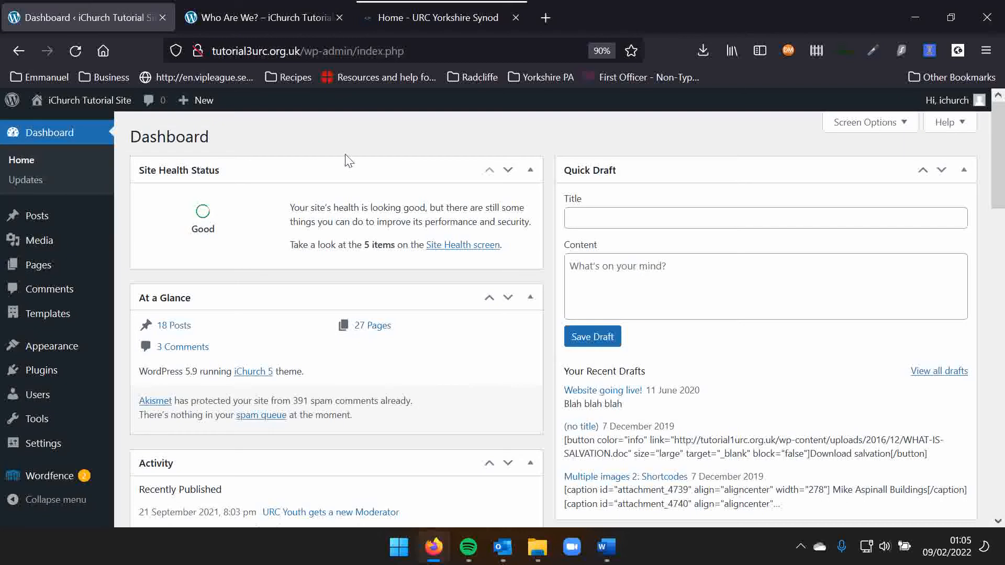
mouse_move(72, 351)
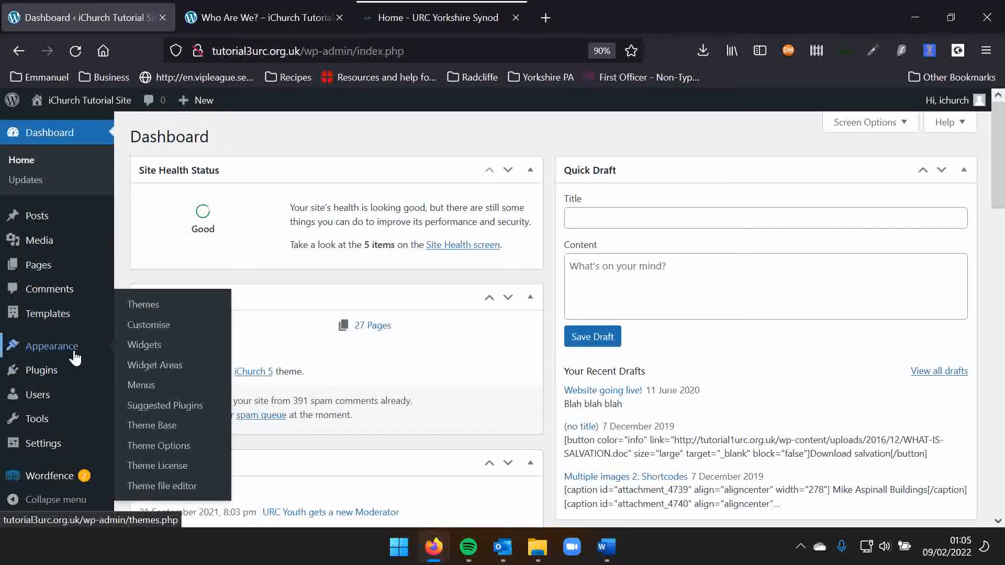
left_click(173, 446)
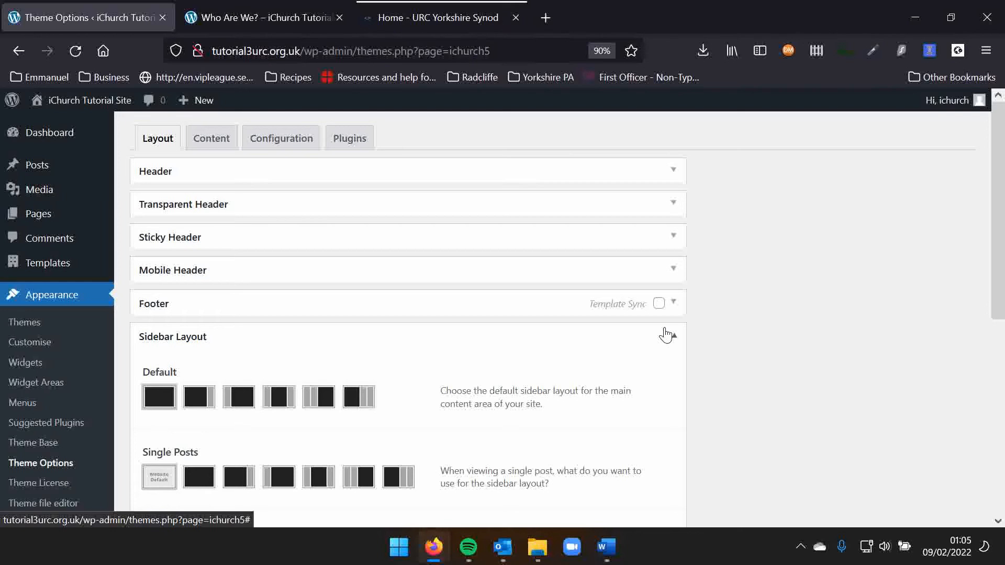
left_click(667, 335)
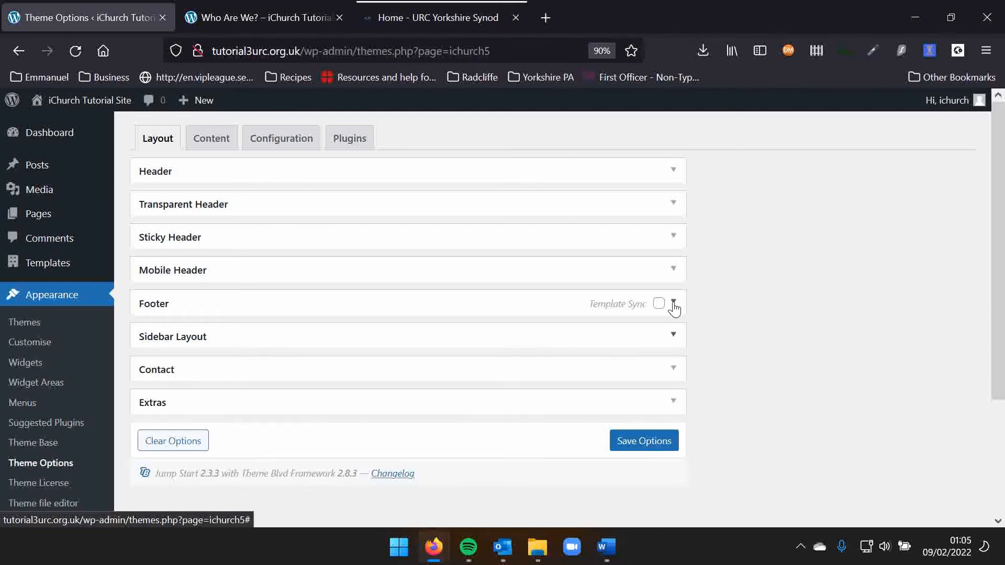
left_click(210, 146)
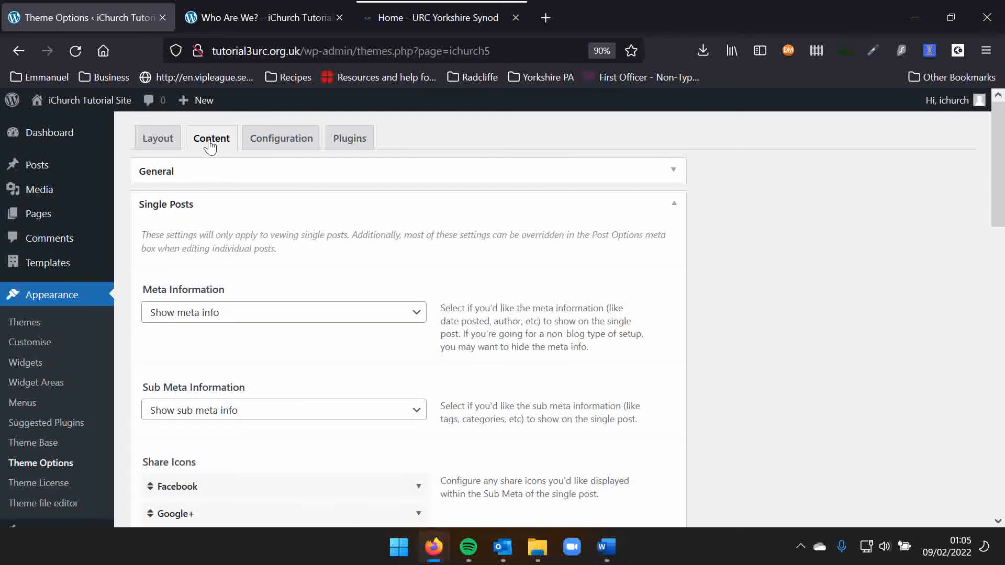
left_click(672, 207)
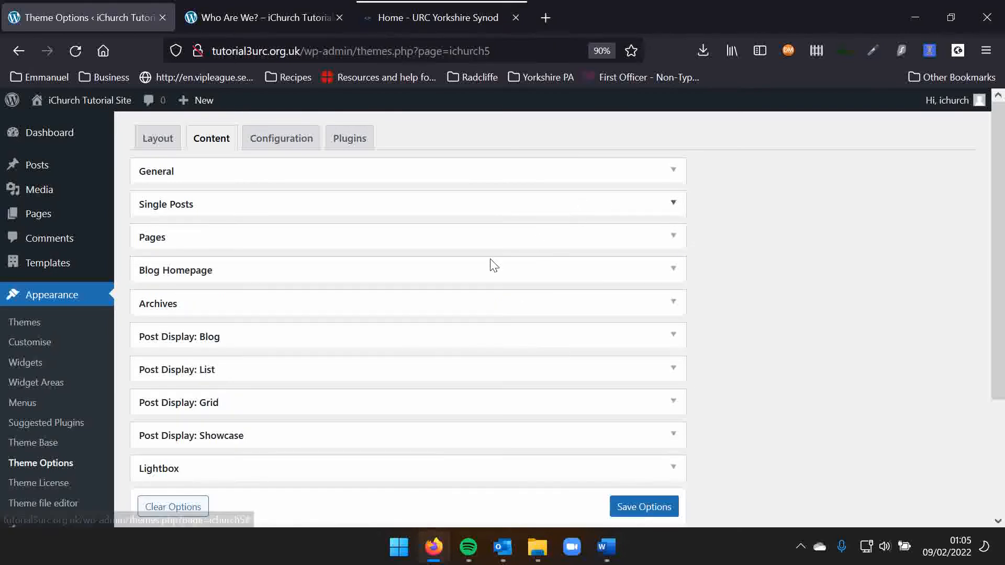
left_click(155, 139)
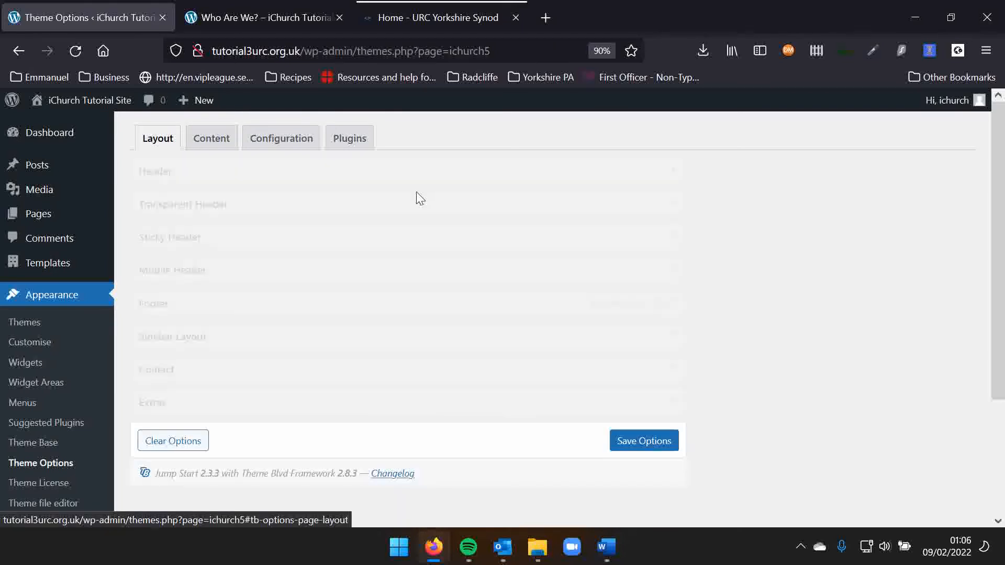
Step: Expand the Footer layout settings and set up the footer with 3 columns
left_click(679, 304)
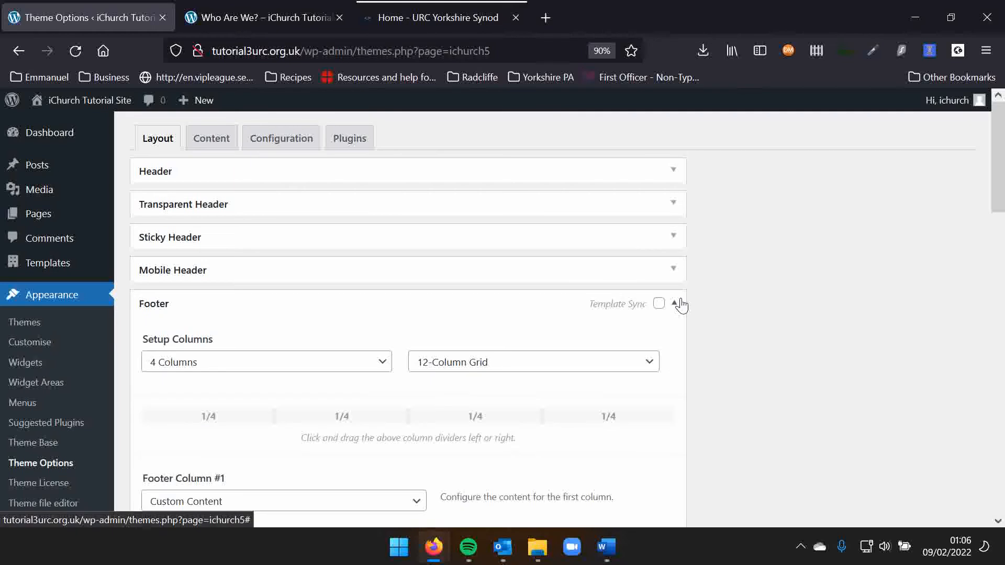
scroll(433, 278, "down", 3)
left_click(203, 209)
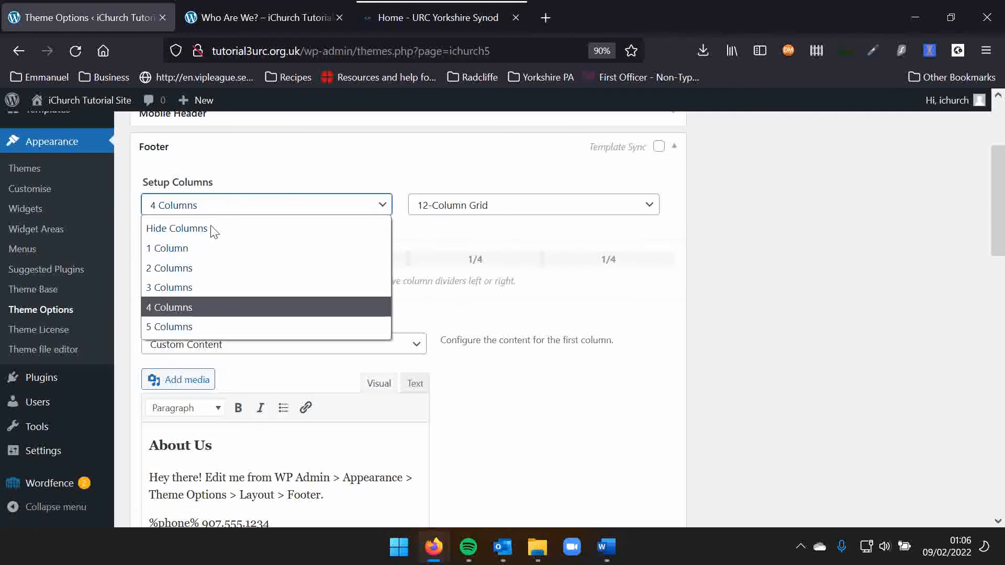
left_click(229, 291)
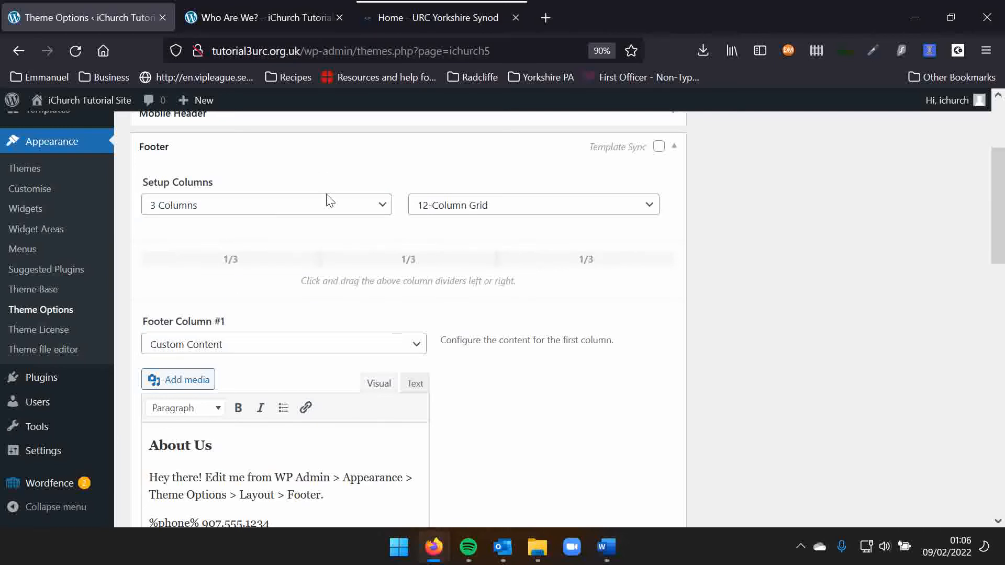
Step: Set Footer Column #1 to a Floating Widget Area using Custom Widgets 1, keeping the equal column widths
scroll(298, 241, "down", 1)
scroll(297, 241, "down", 1)
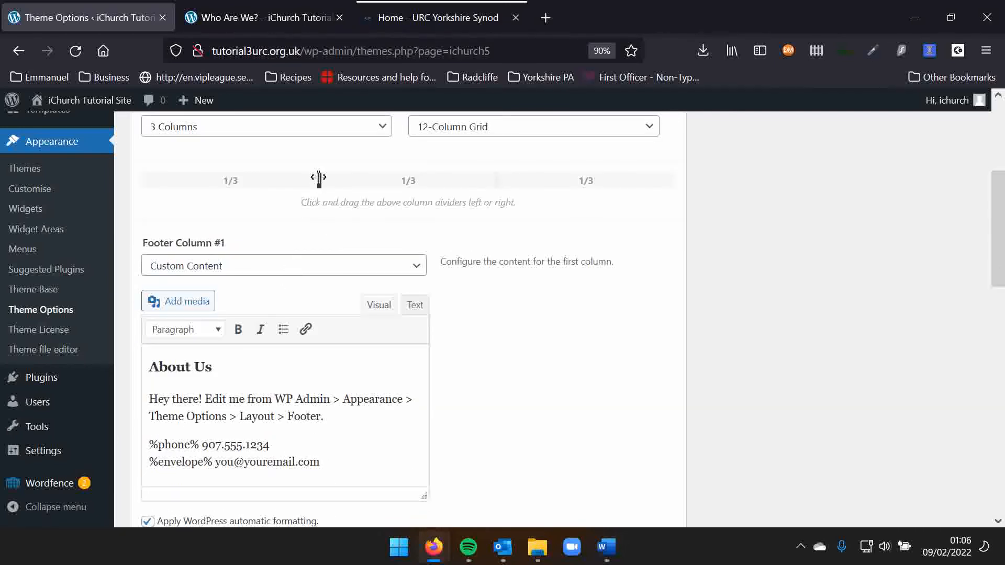
mouse_move(319, 180)
left_mouse_down()
mouse_move(364, 183)
mouse_move(320, 186)
left_mouse_up()
left_click(225, 266)
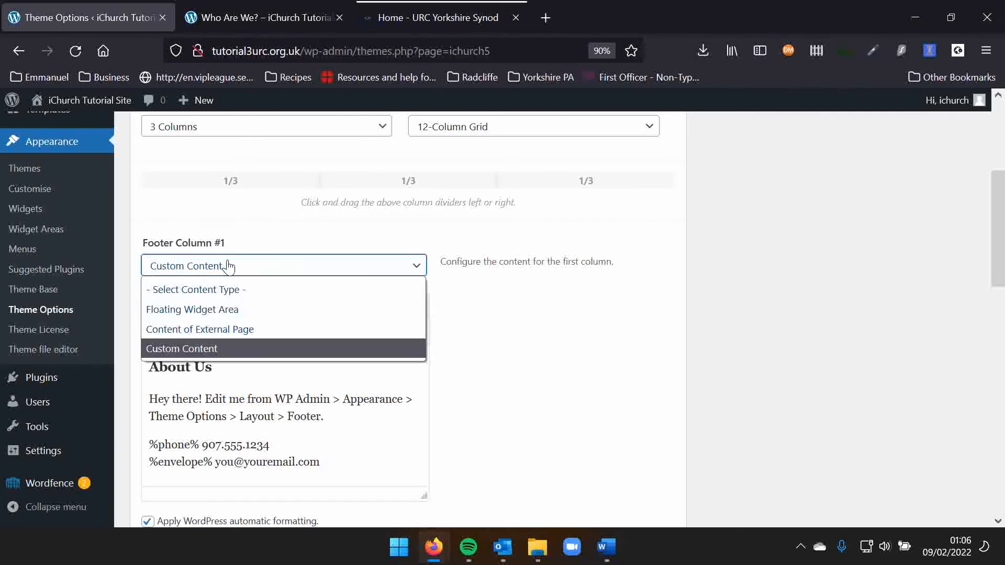
left_click(257, 237)
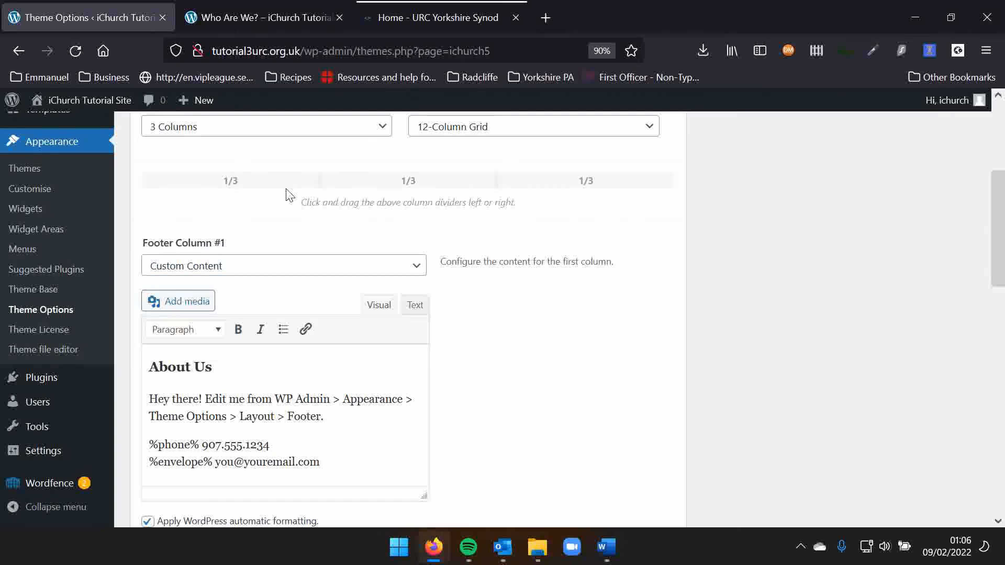
left_click(267, 274)
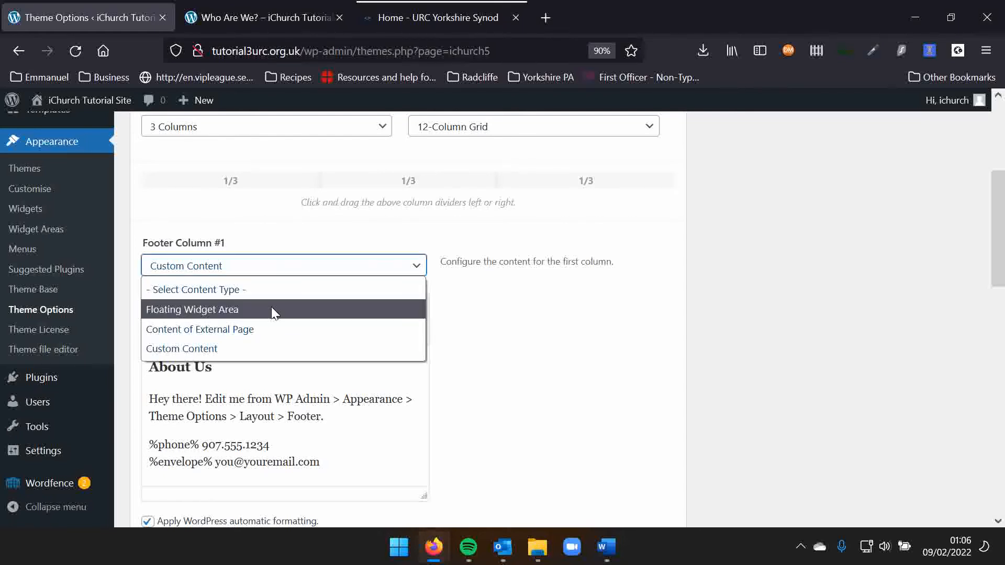
left_click(271, 309)
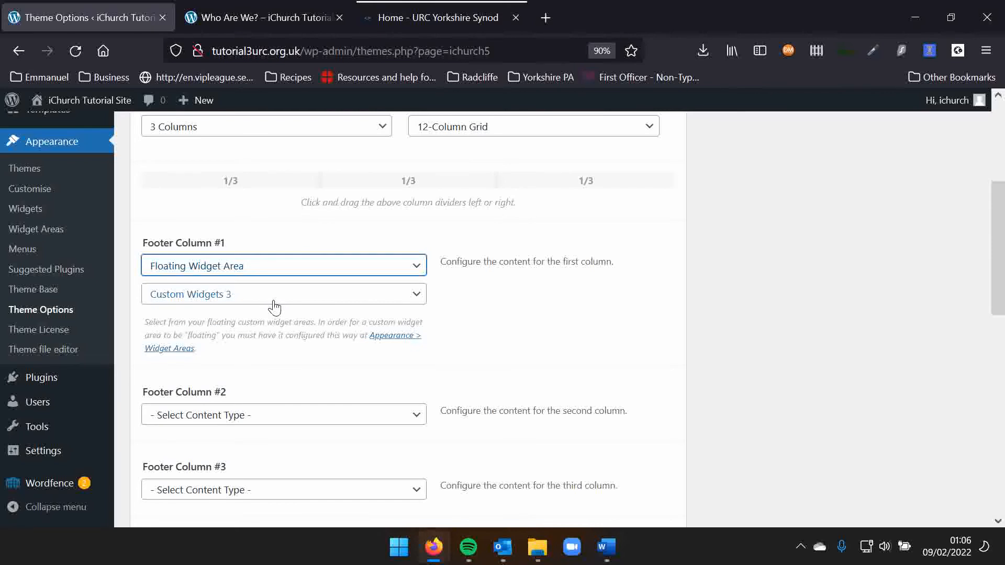
left_click(273, 304)
left_click(268, 357)
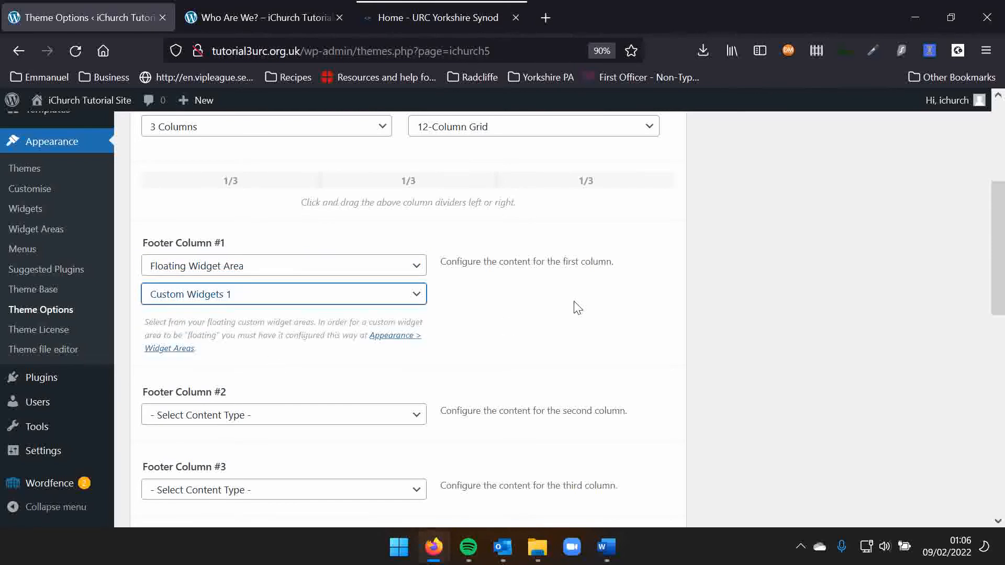
left_click(578, 307)
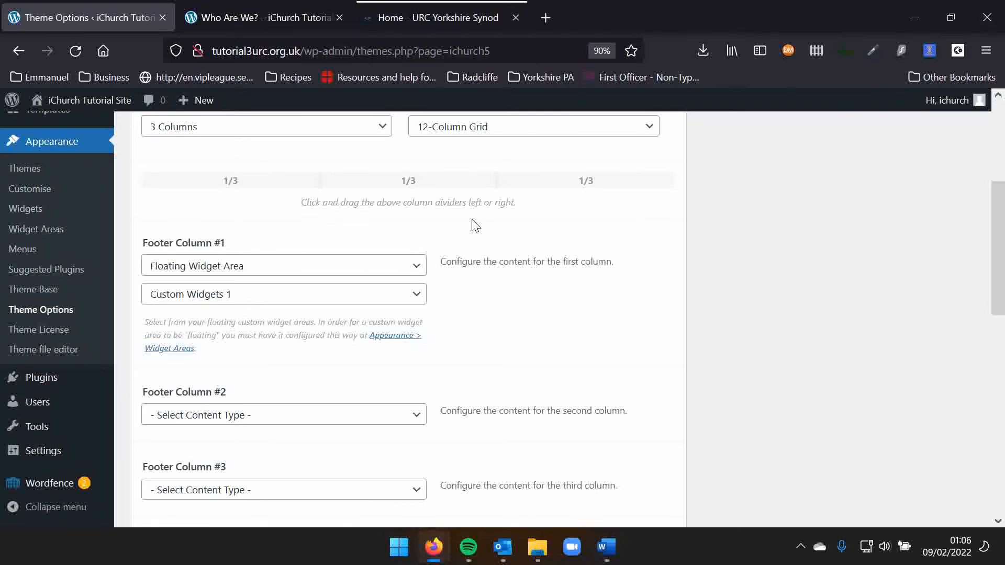
Step: Set Footer Column #2 to Custom Content with the text "Bit of text."
scroll(408, 315, "down", 3)
left_click(386, 258)
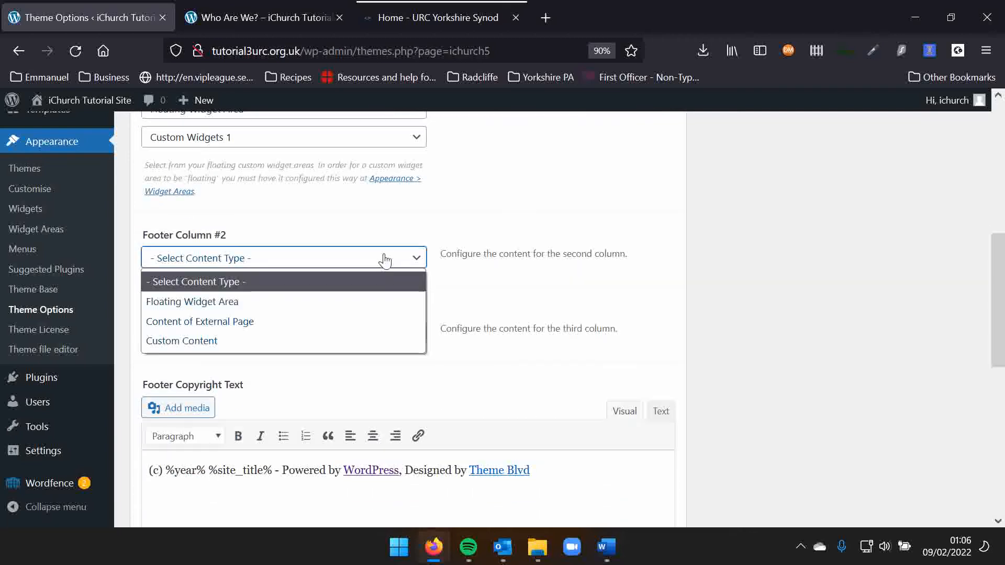
left_click(360, 341)
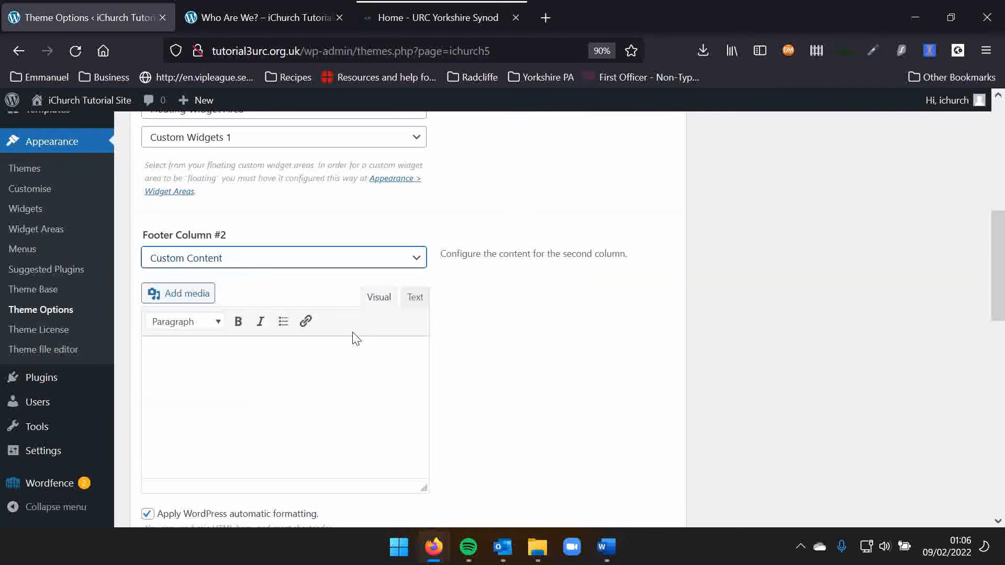
left_click(313, 356)
scroll(299, 318, "down", 3)
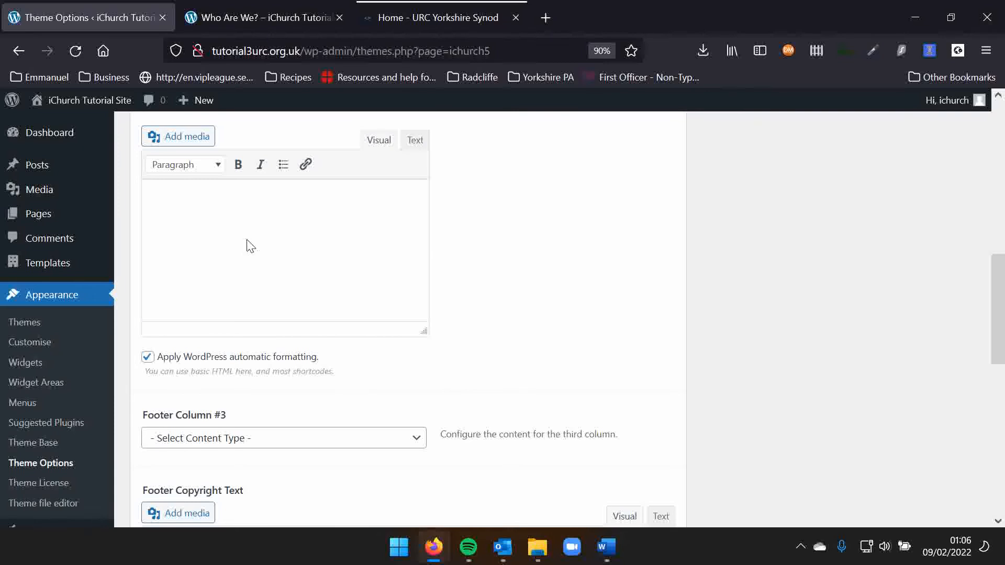
type("Bit of text.")
Step: Set Footer Column #3 to a Floating Widget Area using Custom Widgets 2
left_click(264, 450)
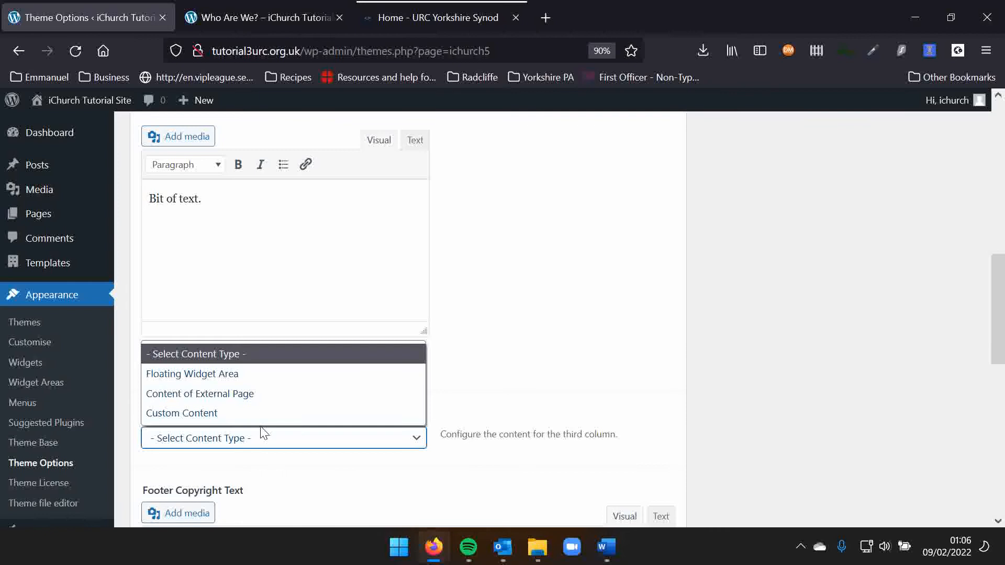
left_click(299, 381)
scroll(287, 382, "down", 2)
left_click(227, 392)
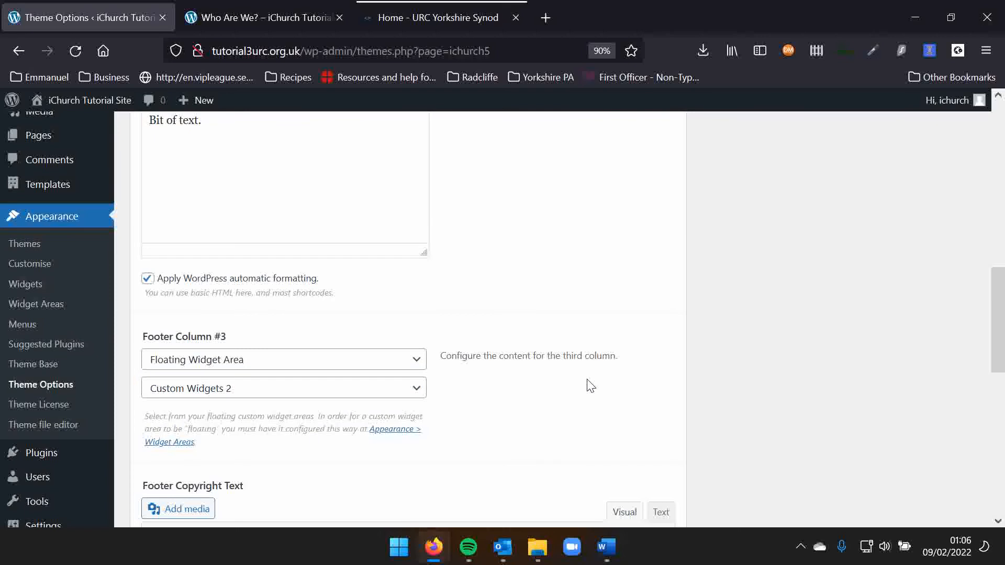
Step: Review the Footer Copyright Text settings below the footer columns
scroll(426, 315, "down", 5)
scroll(426, 306, "down", 3)
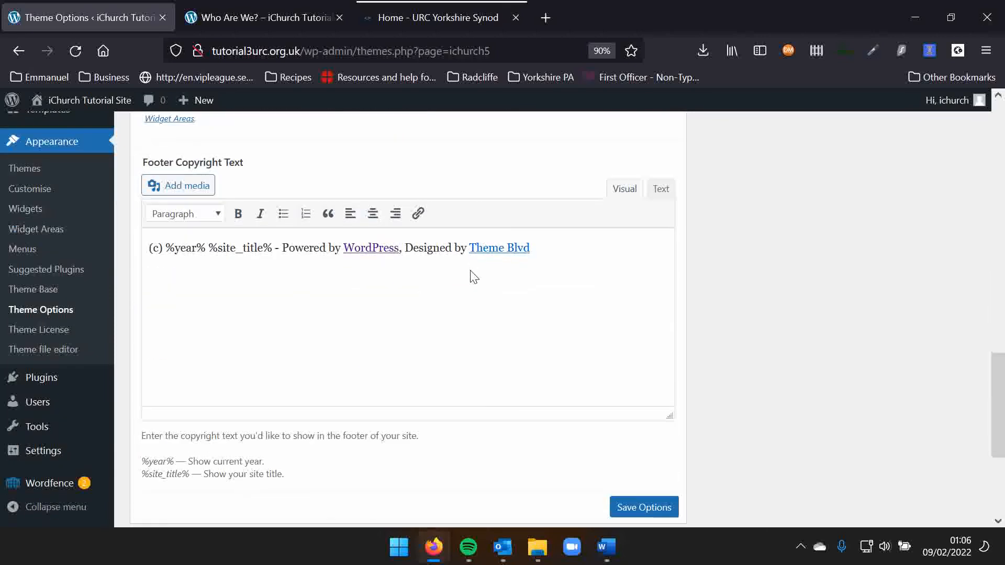
scroll(520, 306, "up", 1)
scroll(520, 306, "down", 2)
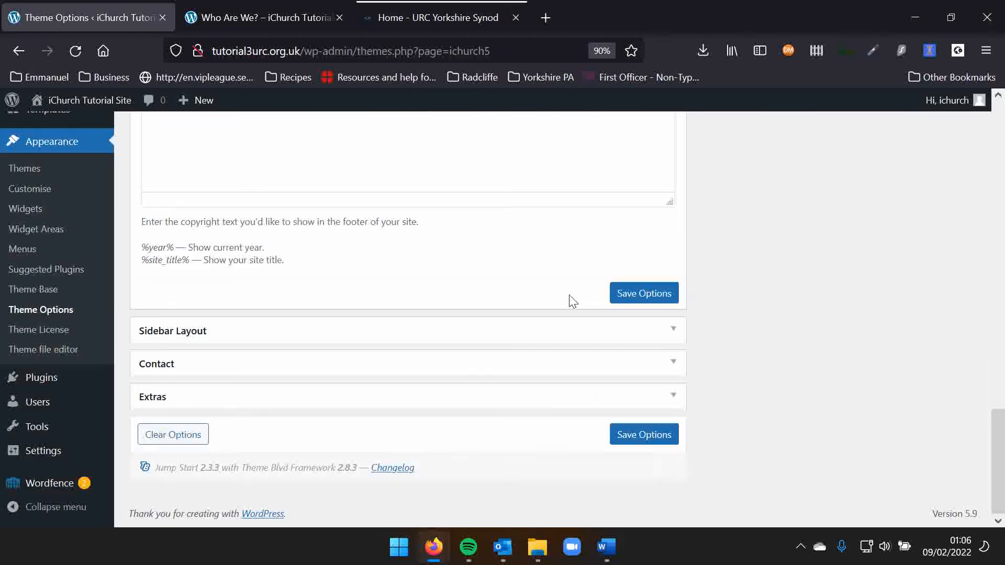
Step: Save the theme options and check the widget areas assigned to the footer columns
left_click(658, 434)
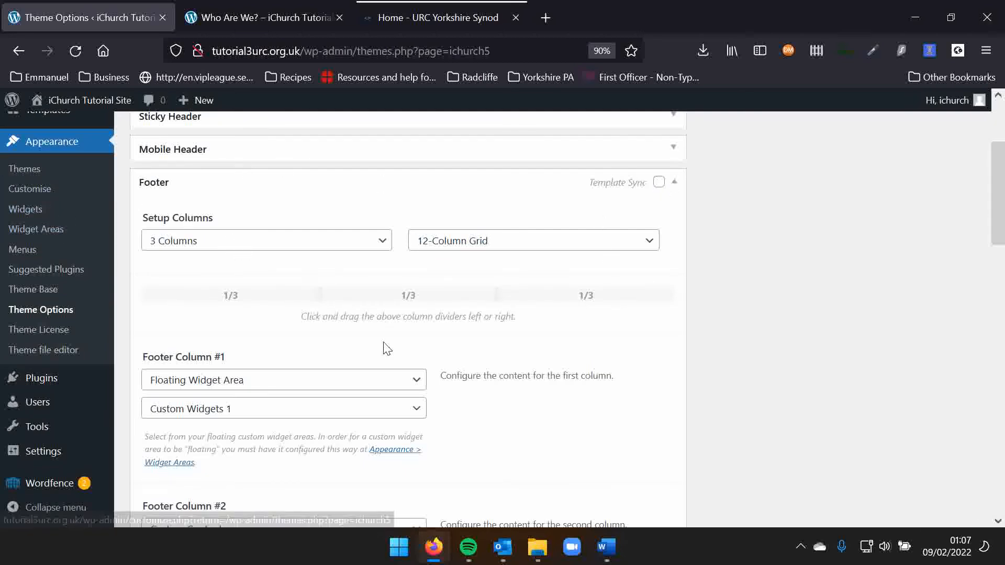
scroll(364, 355, "down", 1)
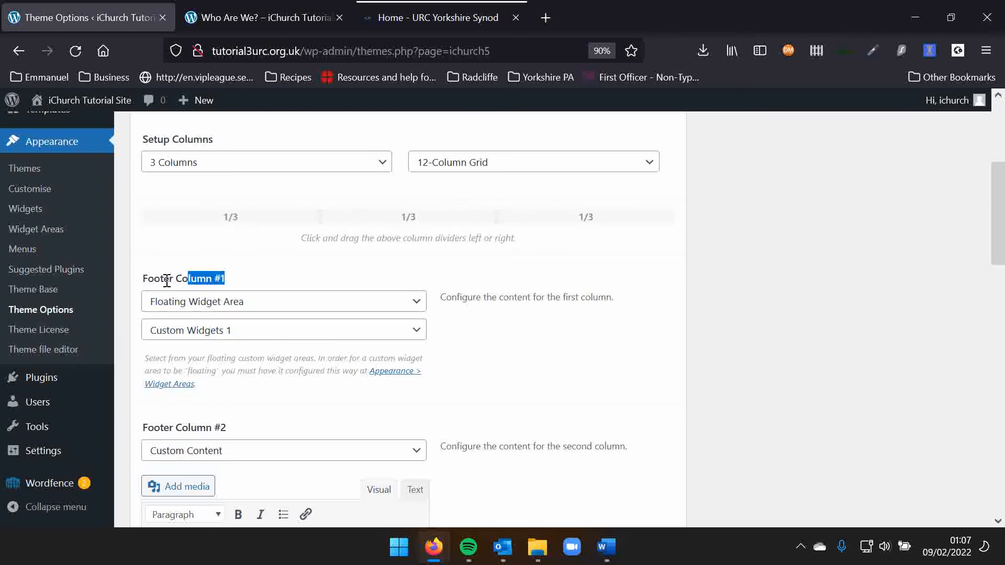
scroll(256, 286, "down", 8)
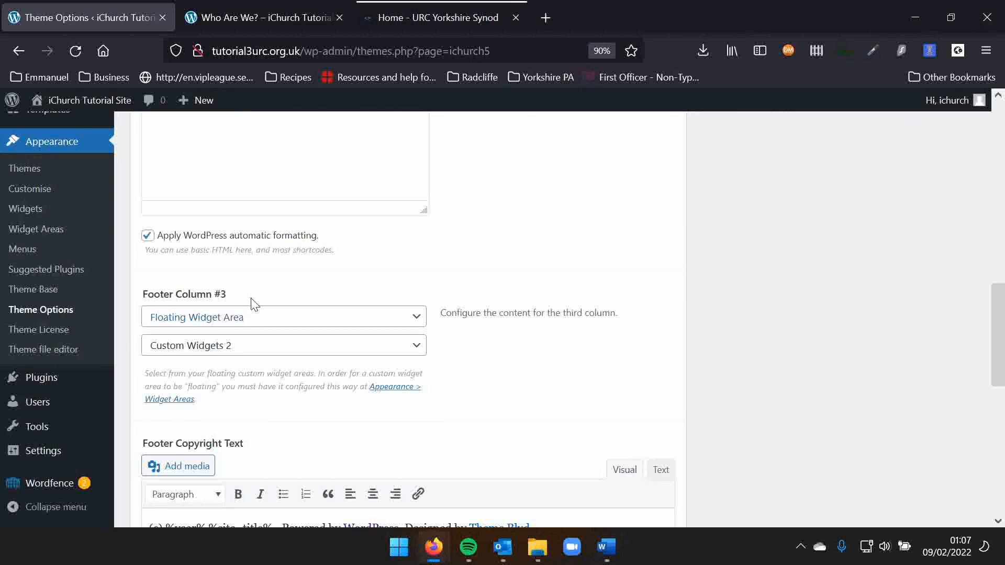
left_click_drag(251, 300, 229, 299)
left_click(230, 349)
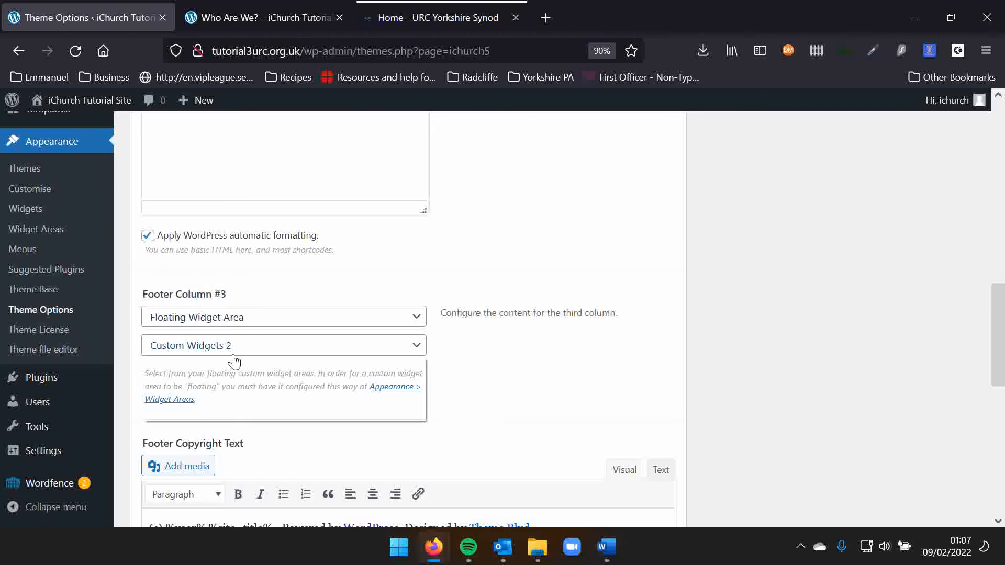
left_click(399, 282)
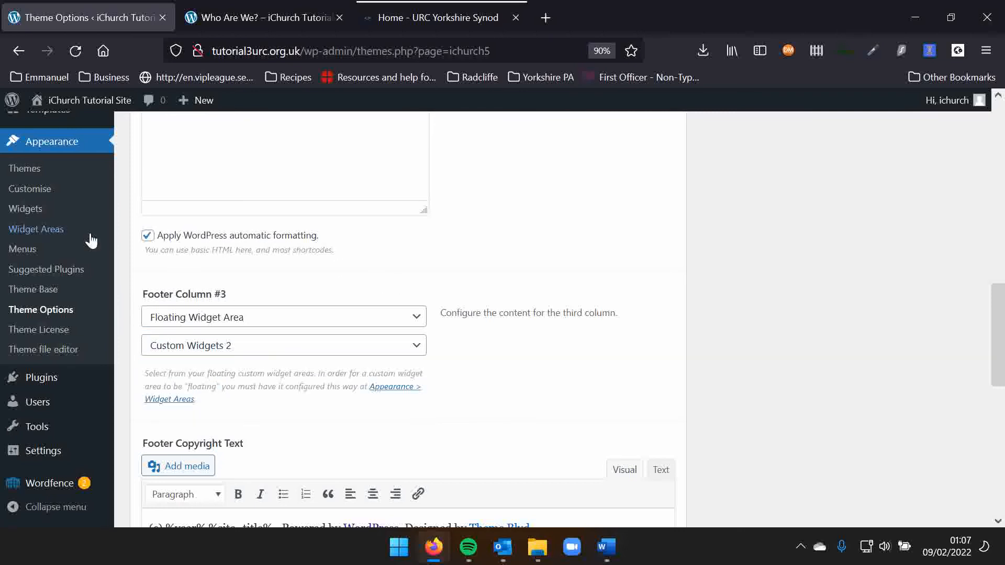
Step: Open the site's Widgets screen and expand the Custom Widgets 1 area
left_click(46, 211)
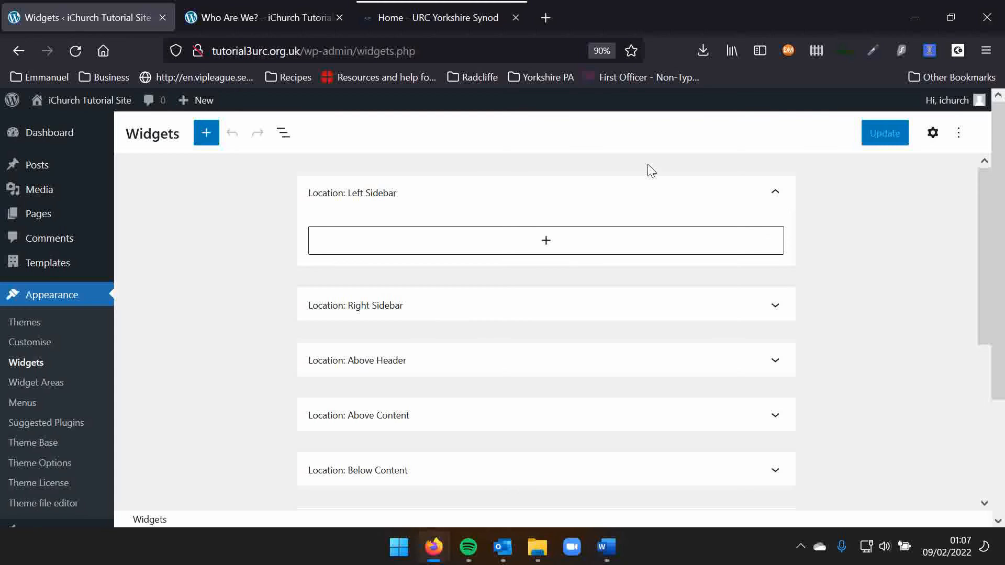
scroll(281, 280, "down", 4)
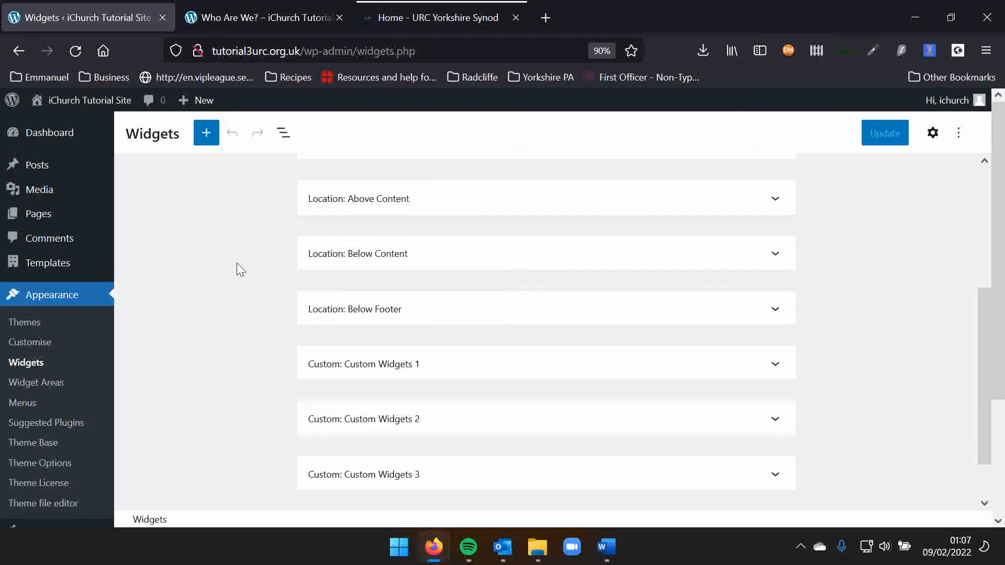
scroll(272, 288, "down", 1)
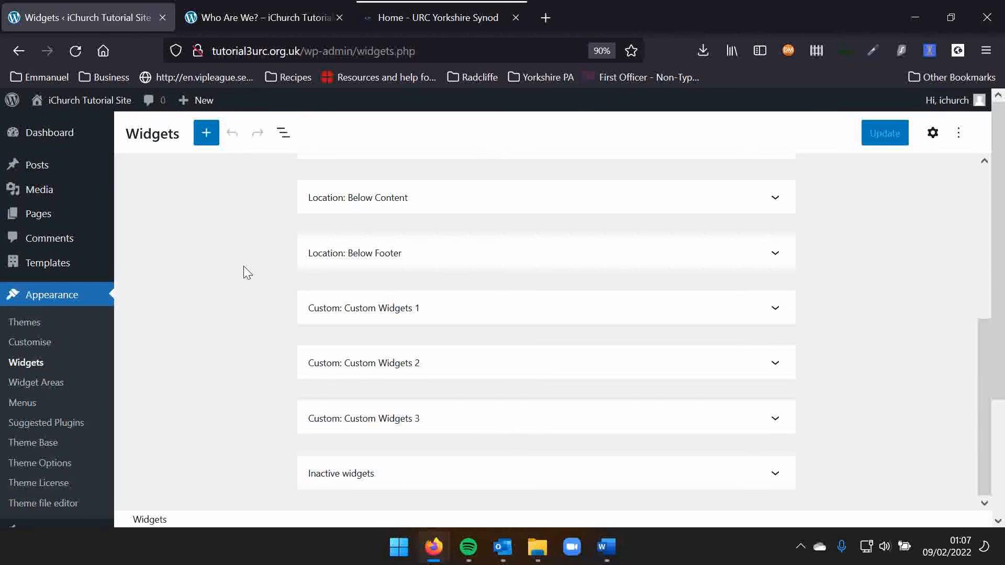
left_click(453, 308)
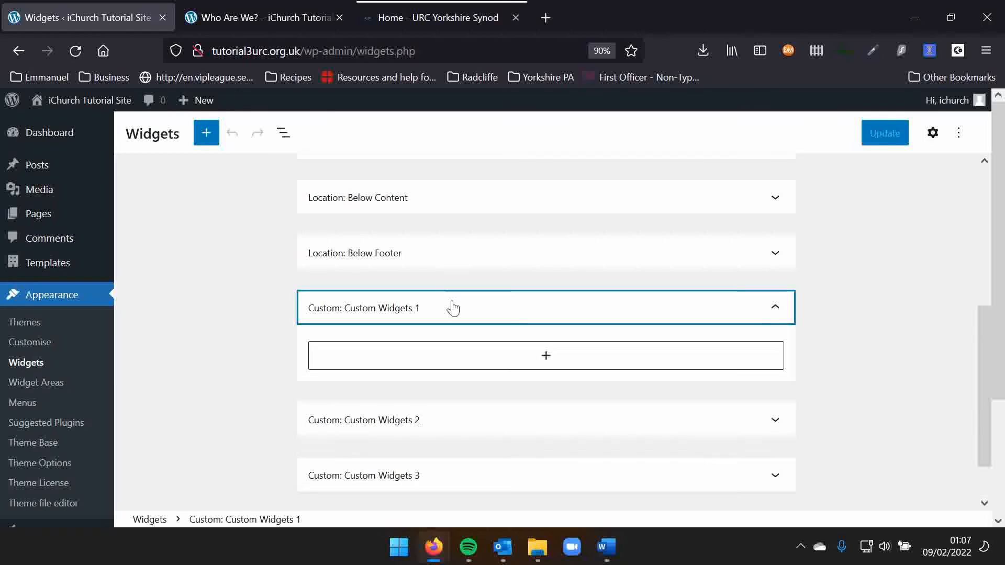
left_click(247, 332)
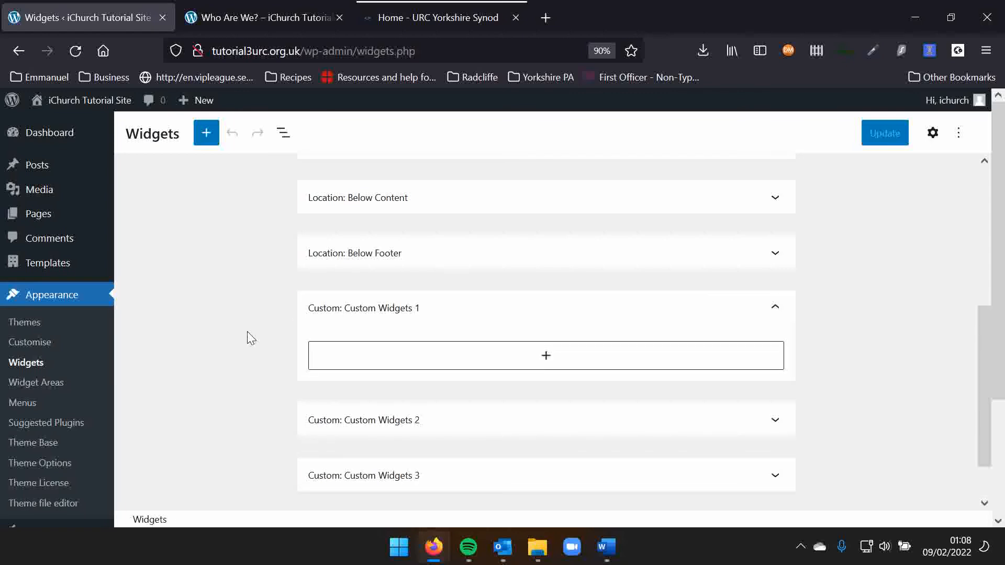
Step: Browse the full library of blocks that can be added to the Custom Widgets 1 area
left_click(537, 361)
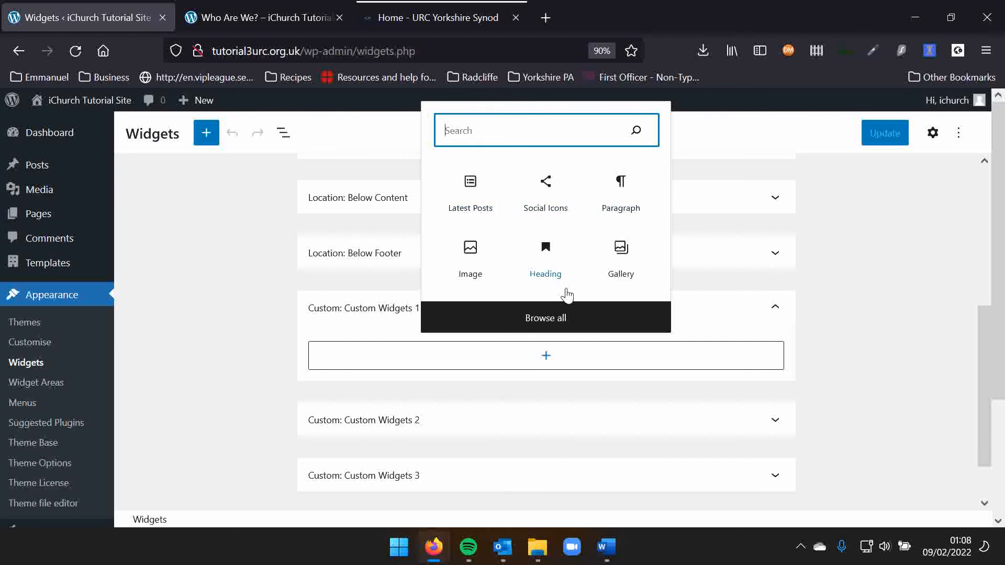
left_click(574, 330)
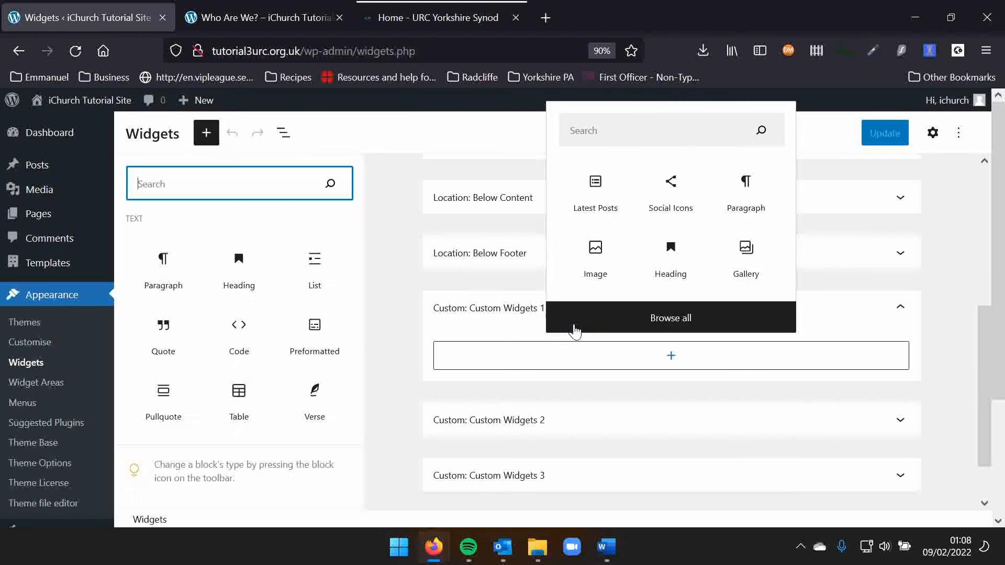
scroll(272, 286, "down", 5)
left_click_drag(356, 286, 375, 422)
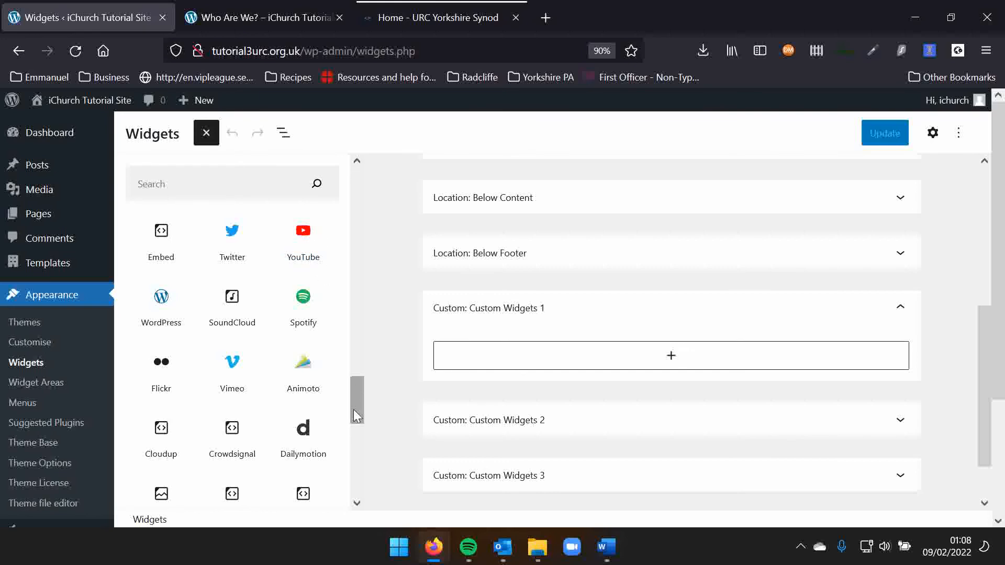
left_click_drag(356, 417, 384, 330)
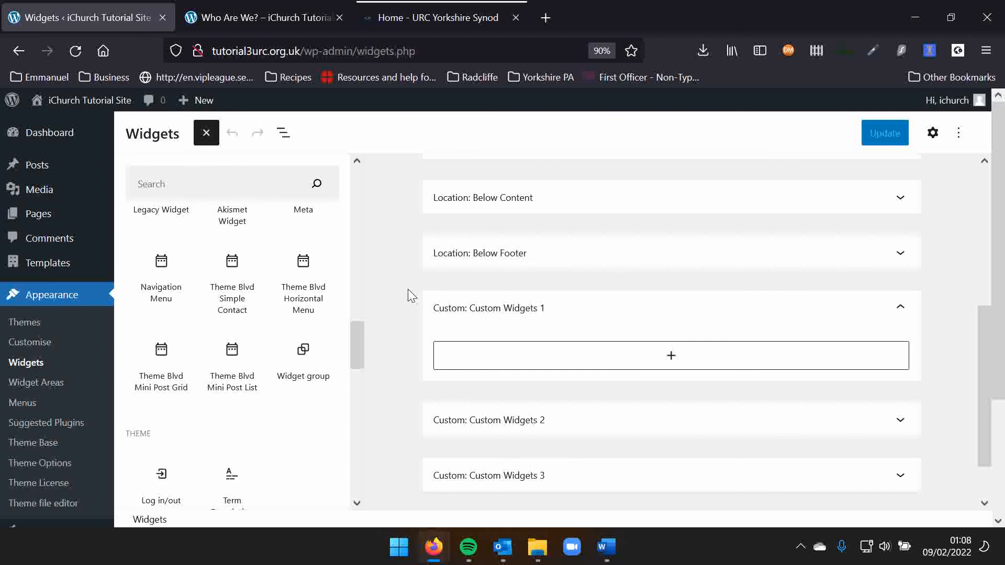
left_click_drag(355, 346, 353, 221)
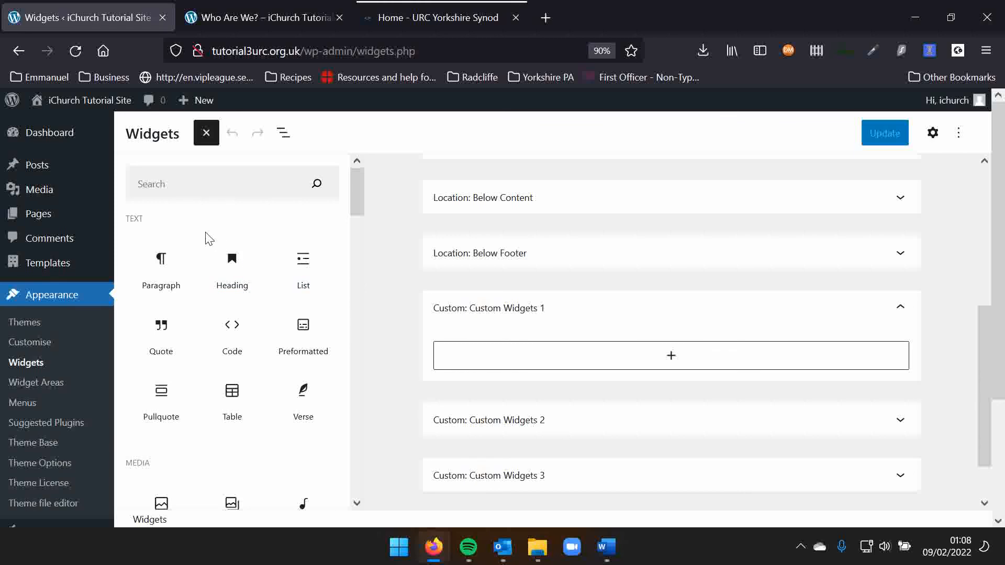
scroll(275, 380, "down", 4)
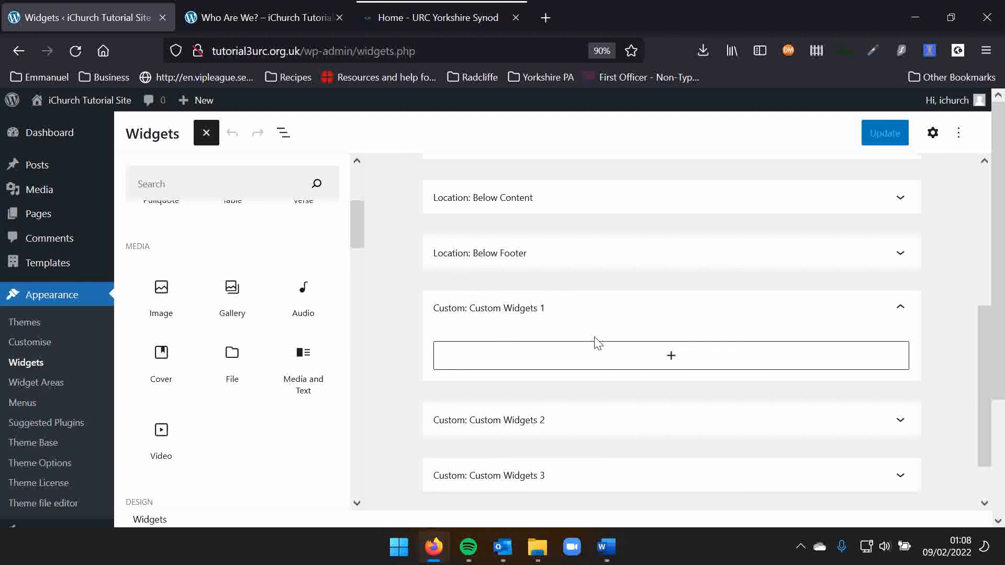
Step: Insert a gallery in Custom Widgets 1 with the media library's wedding, Band Aid 20, URC Youth, cross-and-fish logo and Hill URC banner images
left_click(231, 289)
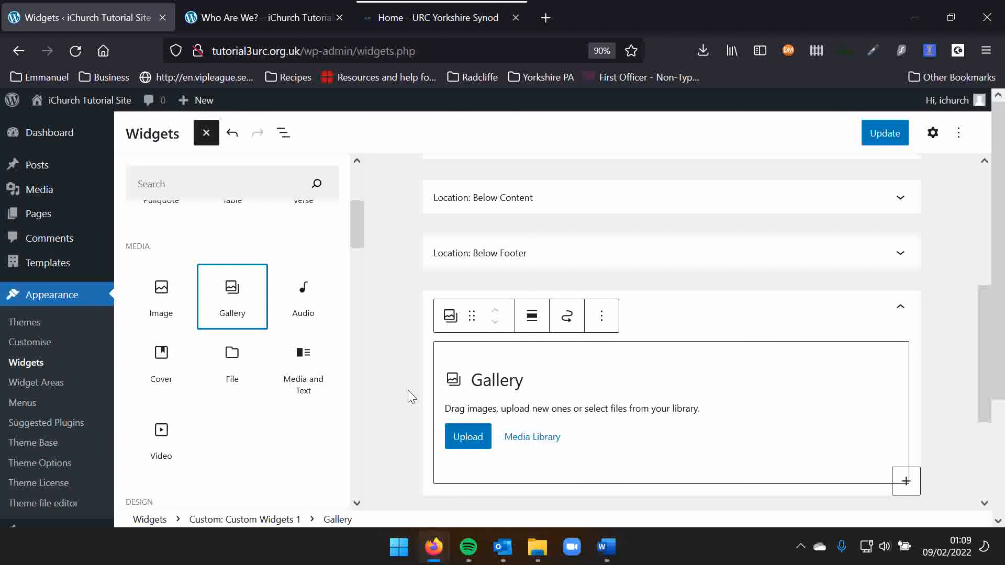
left_click(527, 437)
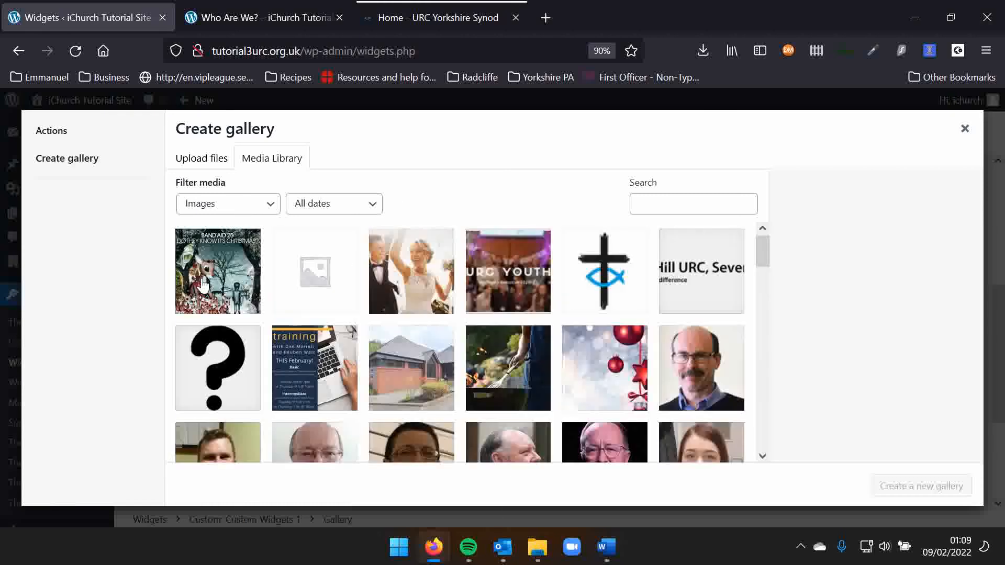
left_click(398, 281)
left_click(235, 283)
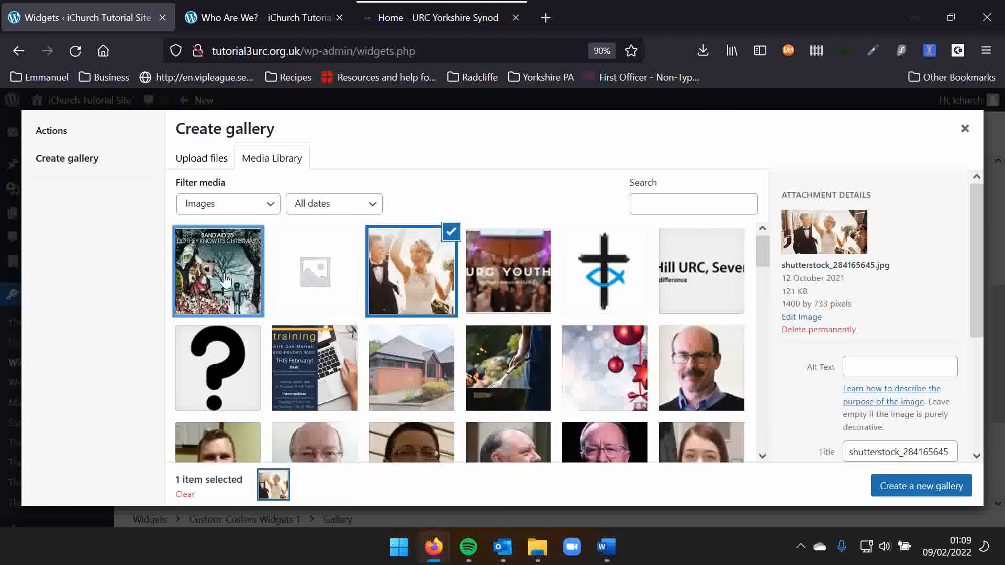
left_click(528, 281)
left_click(596, 281)
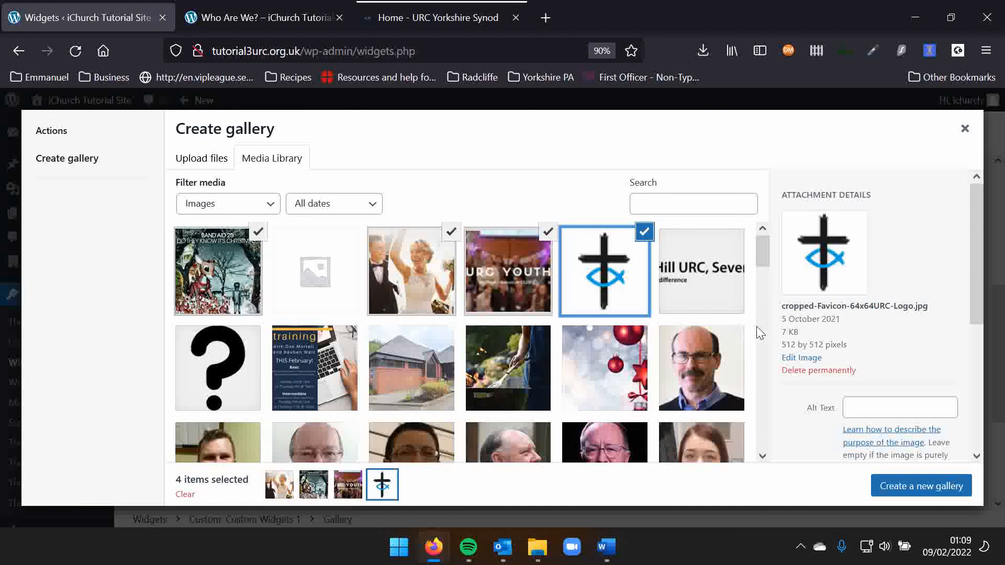
left_click(699, 299)
left_click(915, 487)
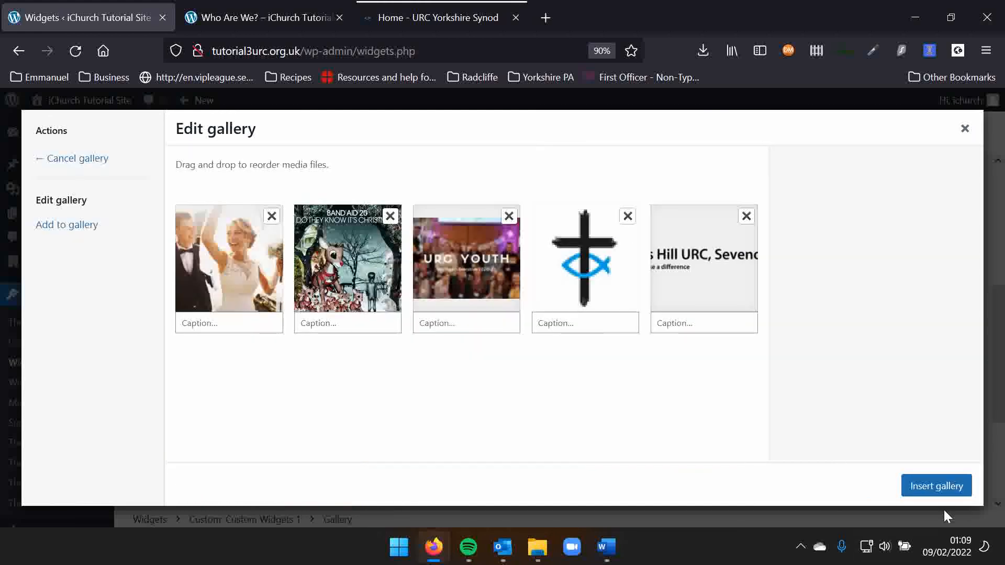
left_click(917, 488)
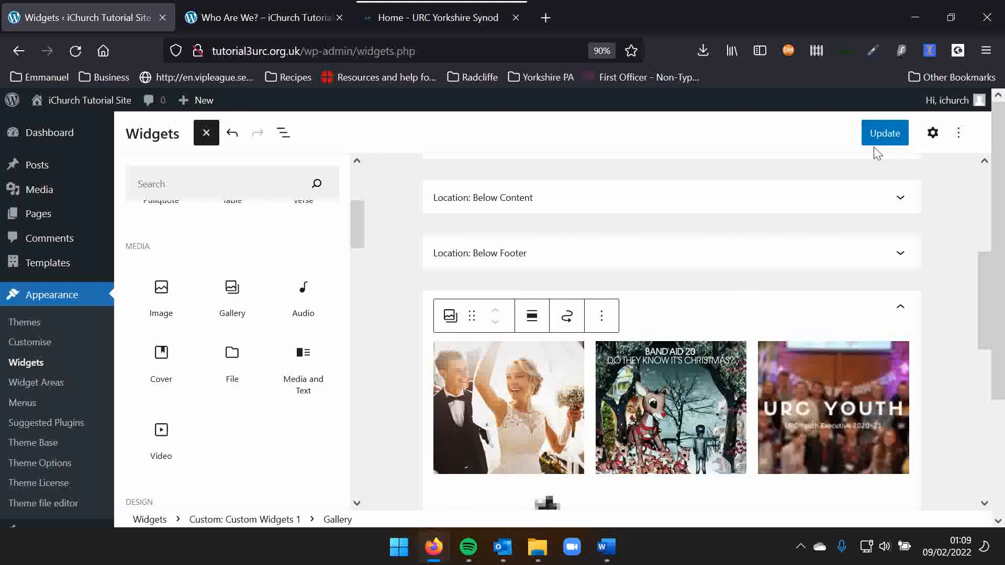
Step: Save the widget changes and collapse the Custom Widgets 1 area
left_click(884, 133)
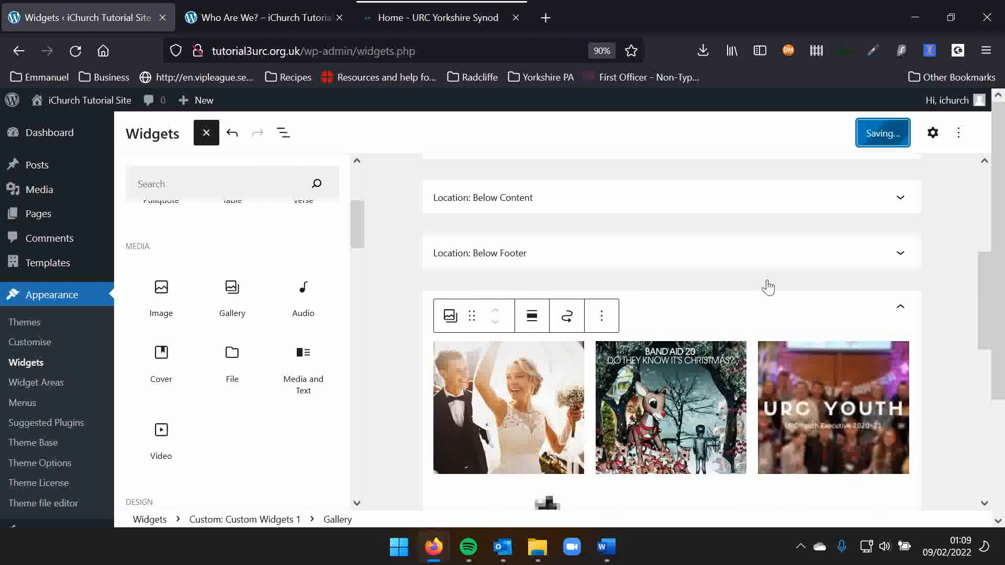
left_click(899, 307)
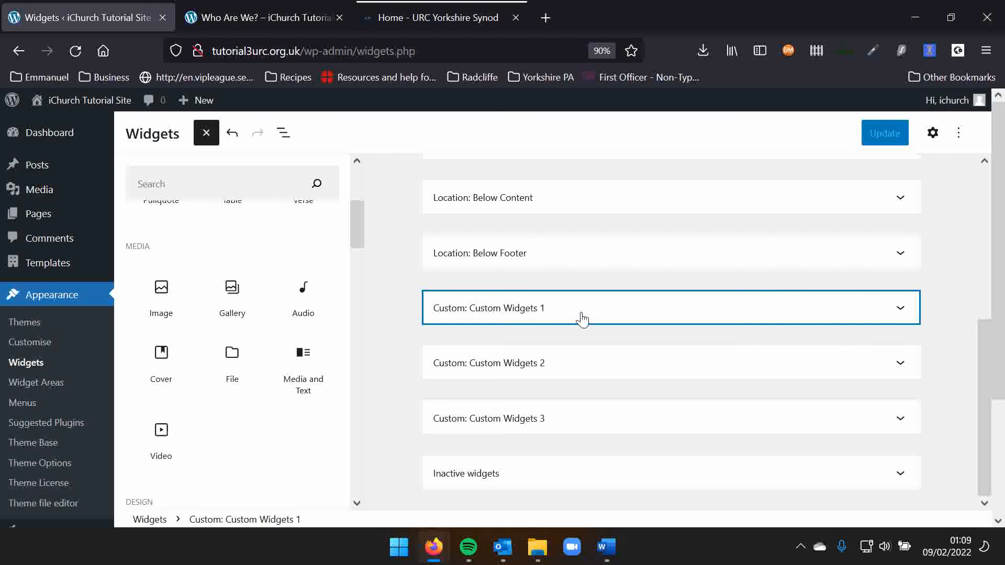
left_click(571, 278)
Step: Check the footer's gallery and text columns on the reloaded Who Are We? page, and return to the Widgets screen
left_click(332, 10)
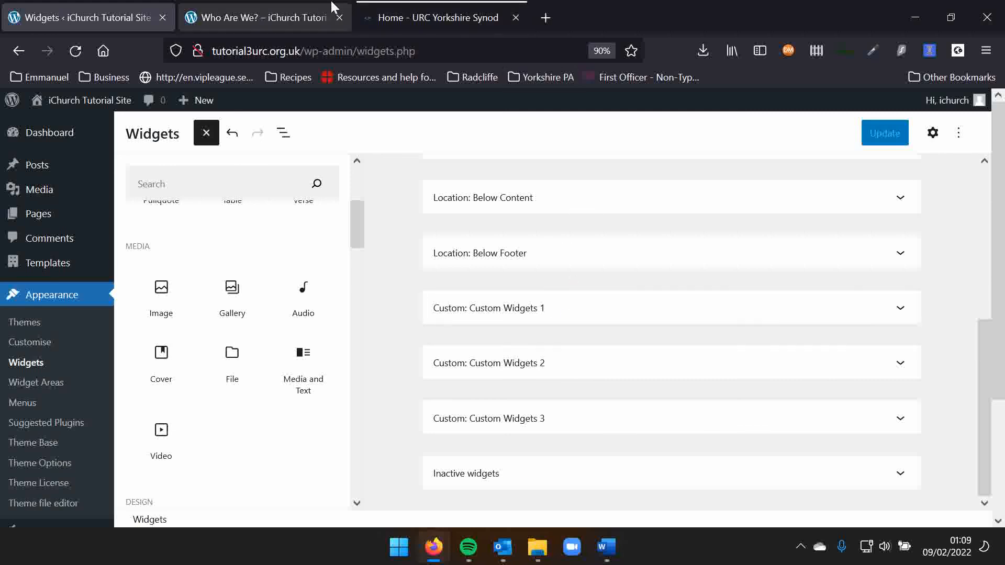
left_click(75, 50)
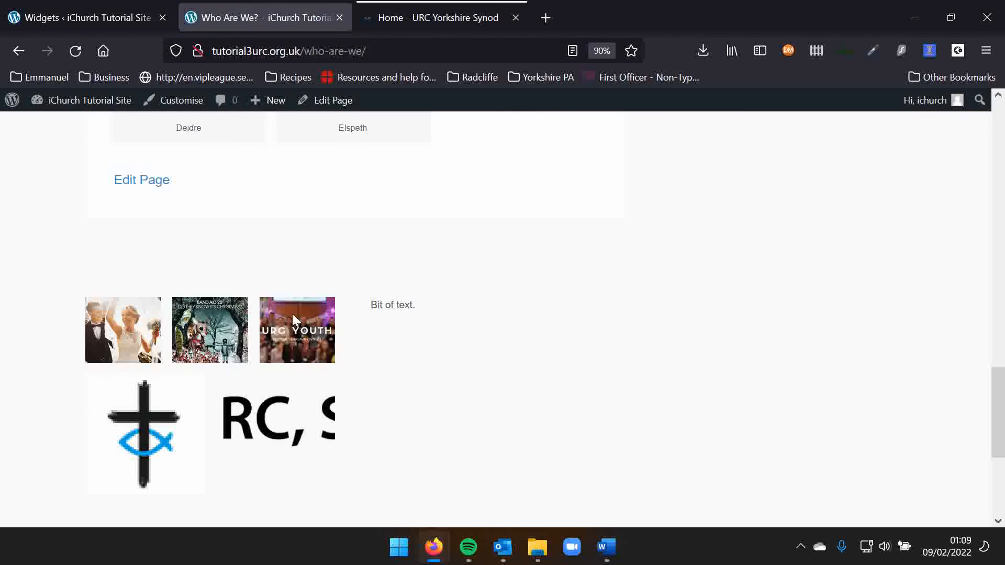
scroll(236, 309, "down", 3)
scroll(209, 252, "up", 2)
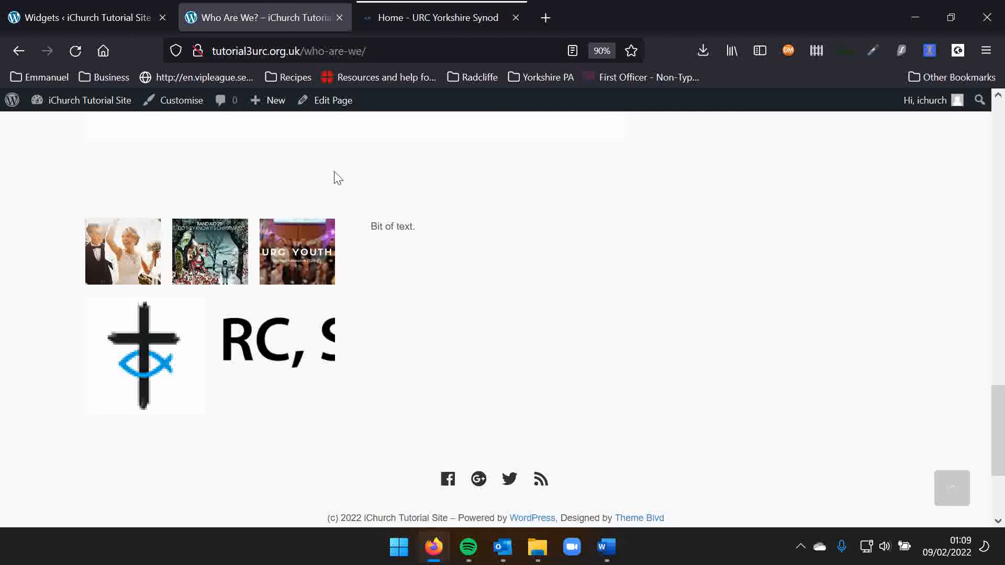
mouse_move(369, 226)
left_mouse_down()
mouse_move(432, 233)
mouse_move(396, 240)
mouse_move(370, 229)
left_mouse_up()
left_click(418, 226)
left_click(487, 246)
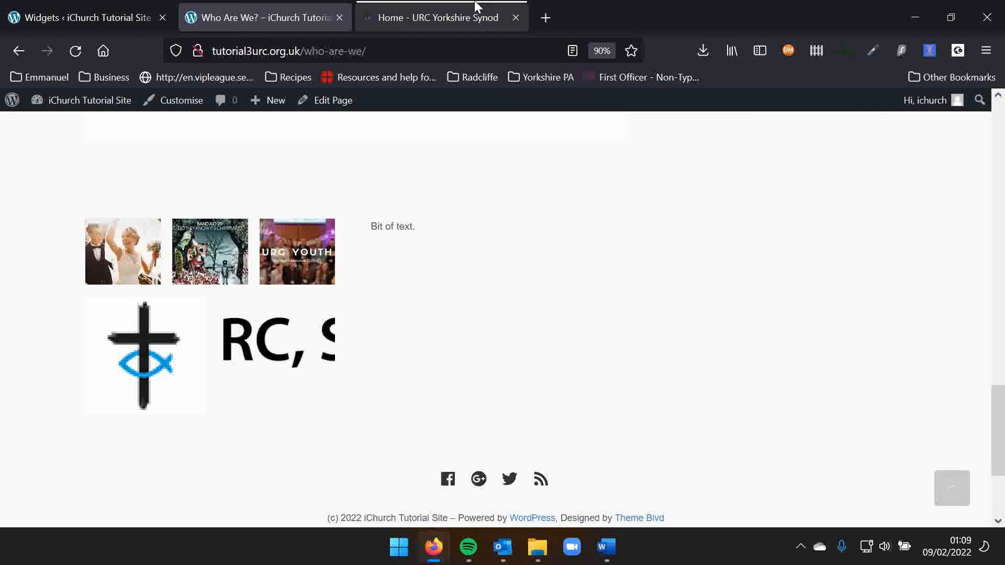
left_click(127, 10)
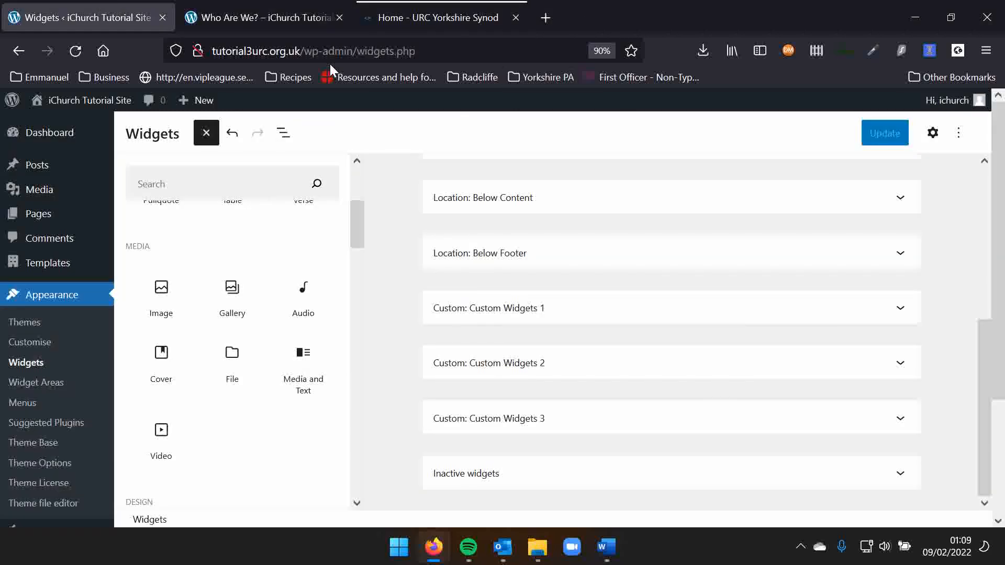